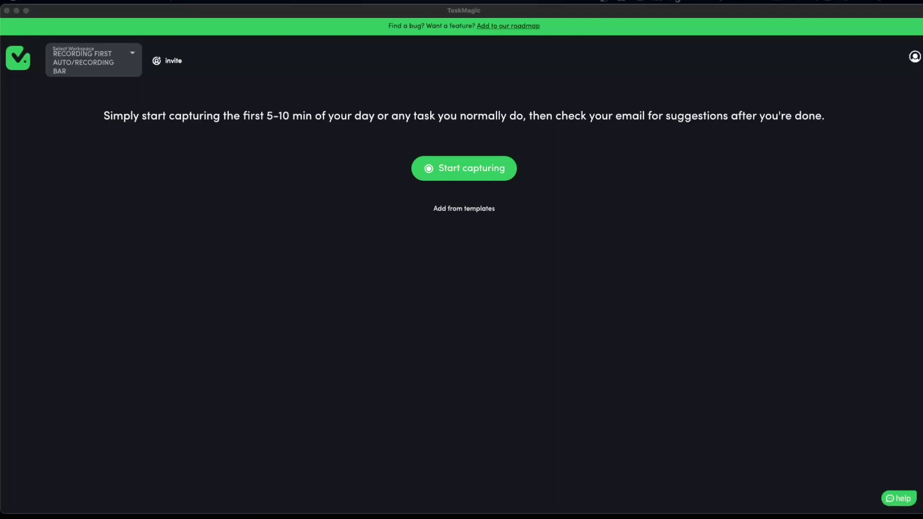
- Open the roadmap from the account profile and view its How to guides board
click(497, 64)
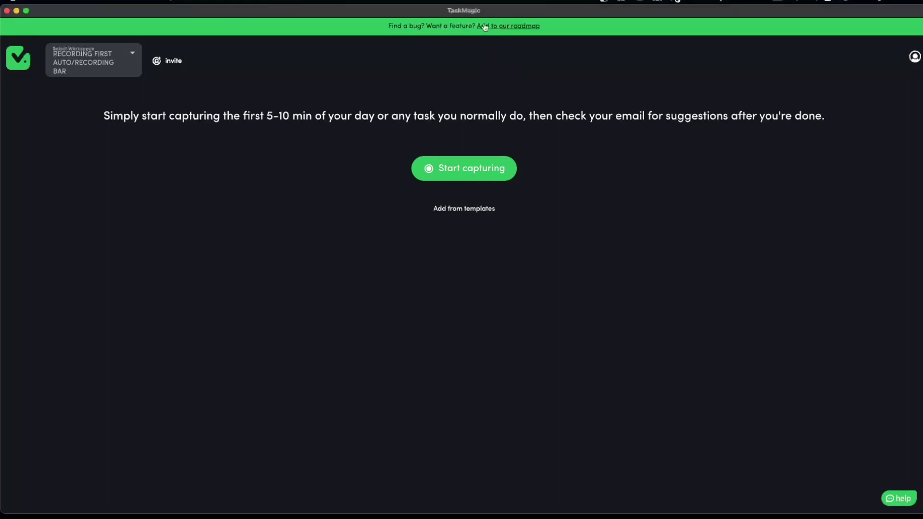
click(912, 65)
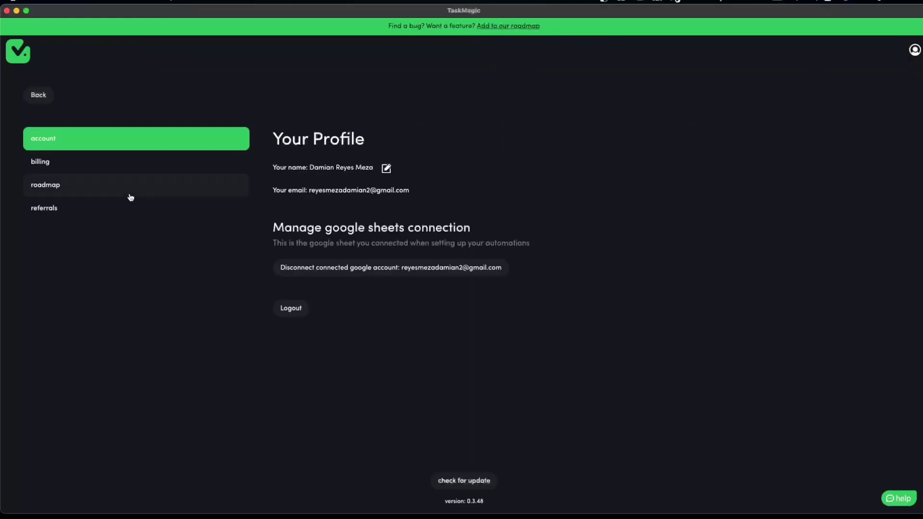
click(72, 185)
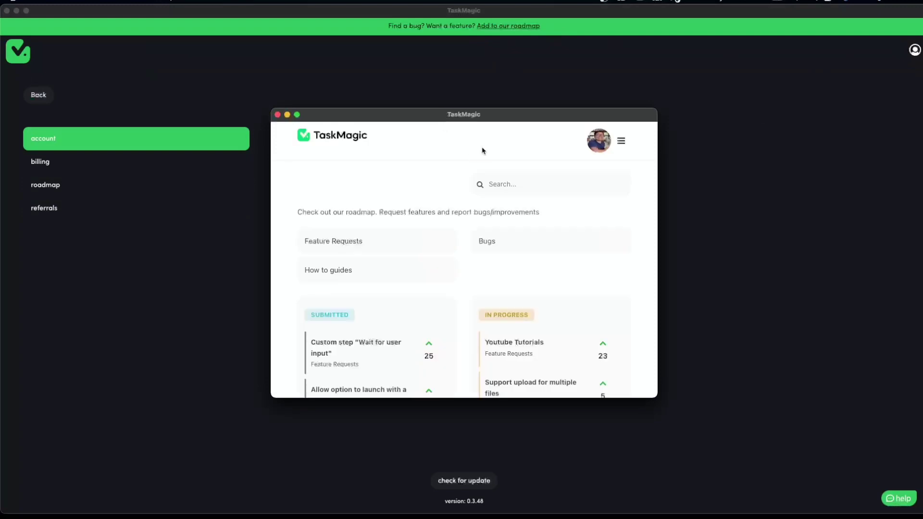
drag(449, 117, 454, 83)
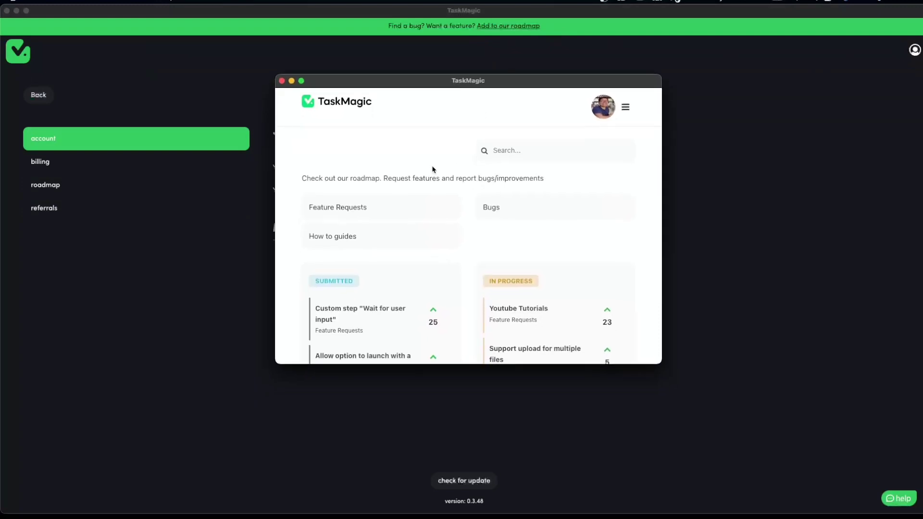
click(355, 245)
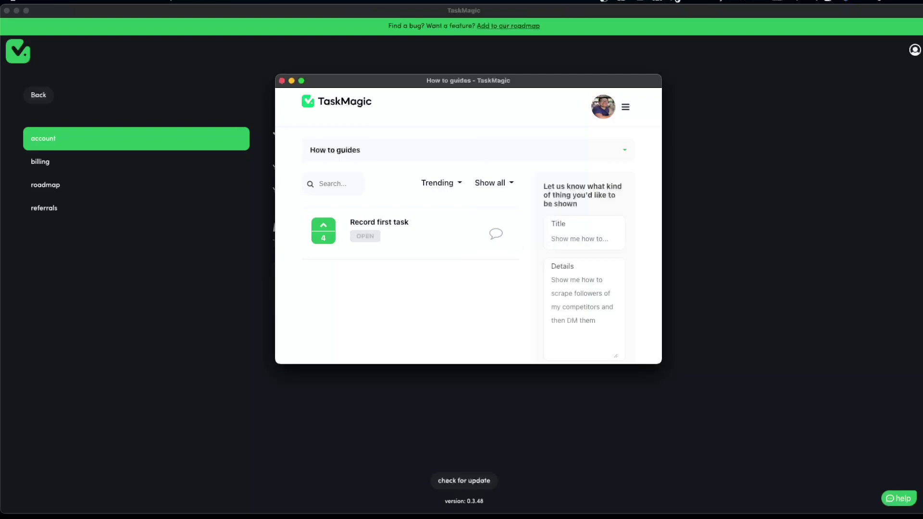
- Try the guide request form with title "xcgzdf" and details "dfghdfgh", clear both fields, and return to the main page
text(xcgzdf)
click(587, 289)
text(dfghdfgh)
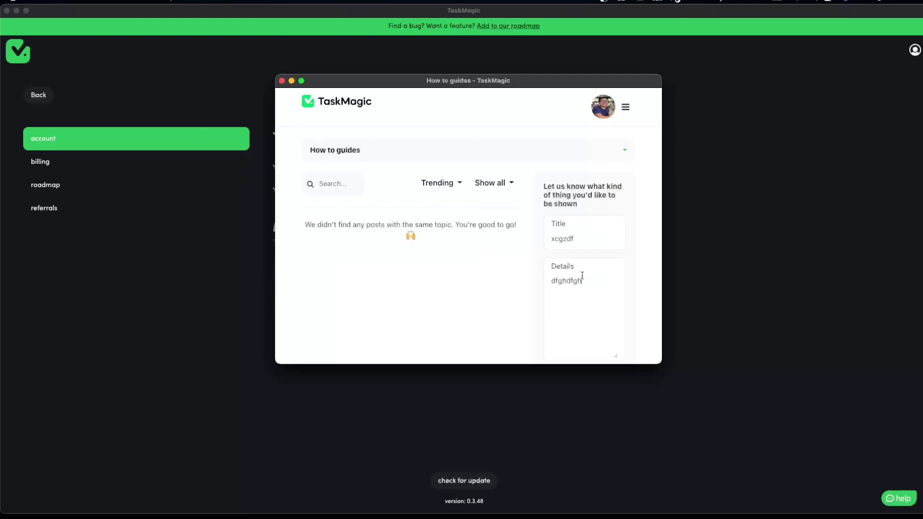
double_click(583, 276)
key(BackSpace)
double_click(588, 233)
key(BackSpace)
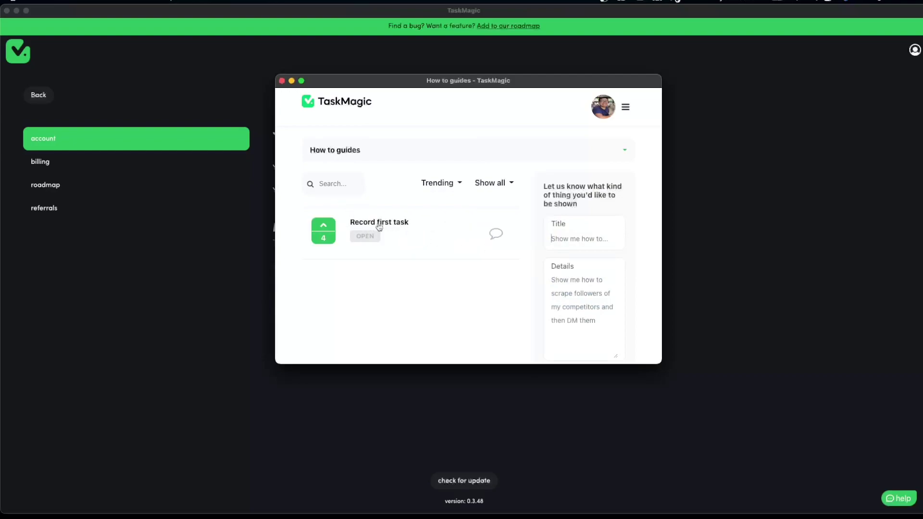
key(super+w)
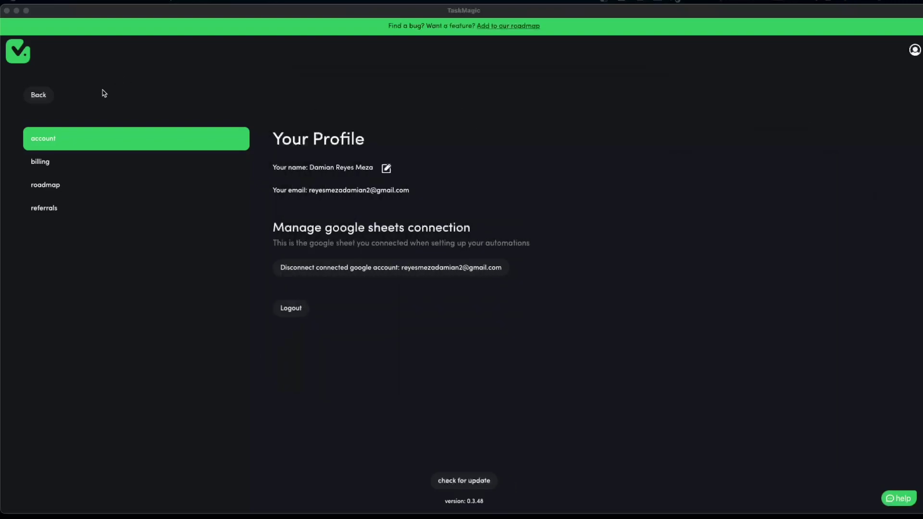
click(38, 98)
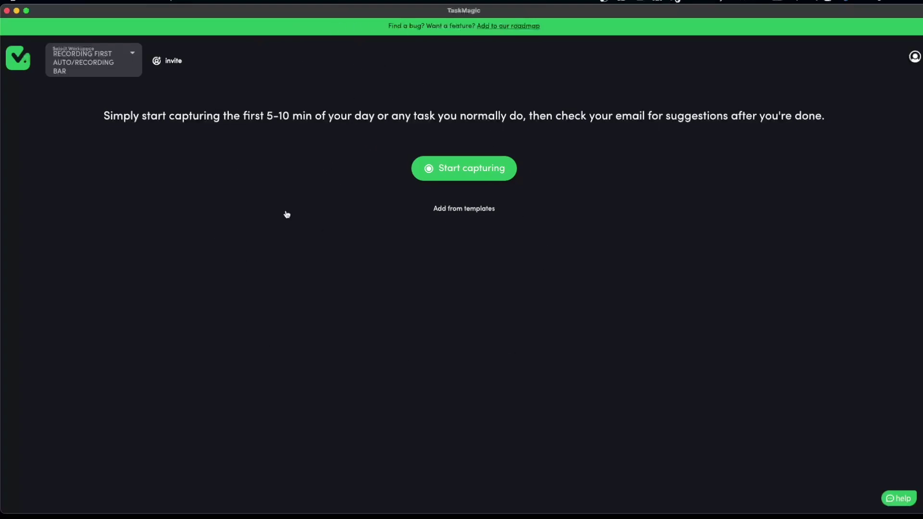
- Create a new automation, start capturing its steps, and narrow the capture browser window beside it
click(483, 172)
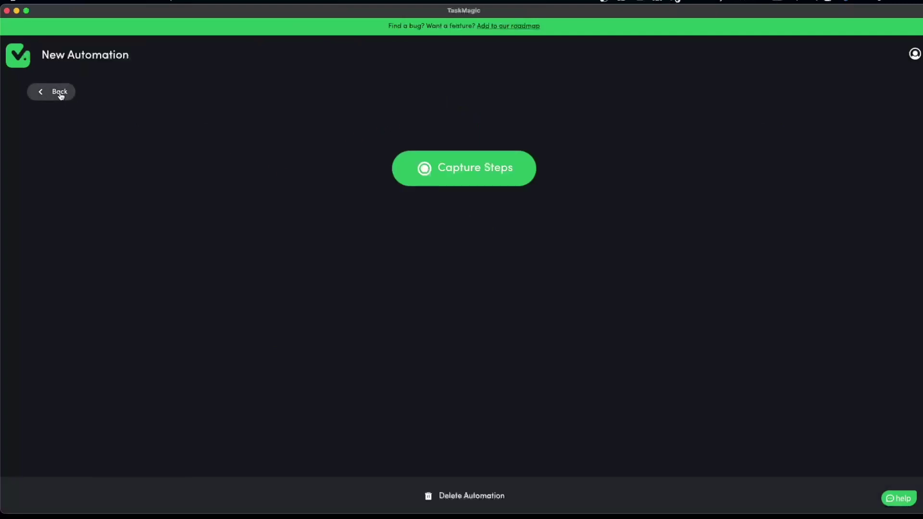
click(61, 96)
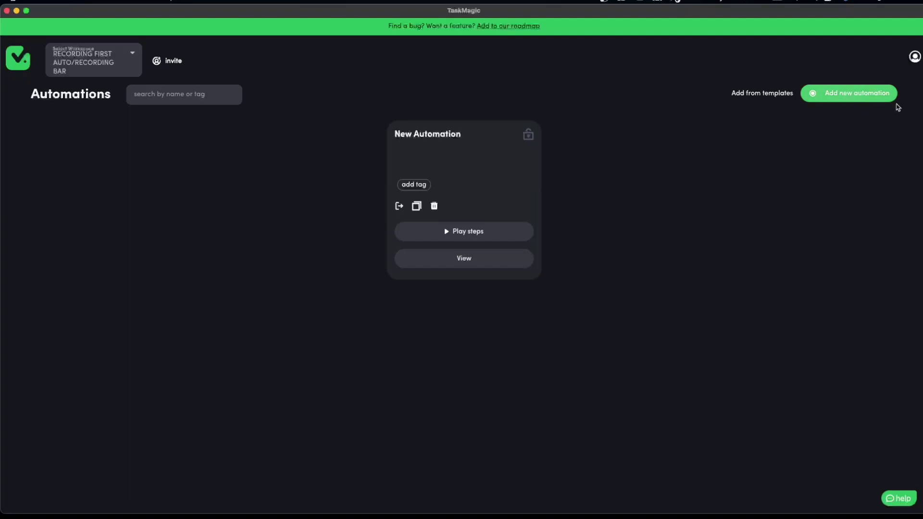
click(462, 173)
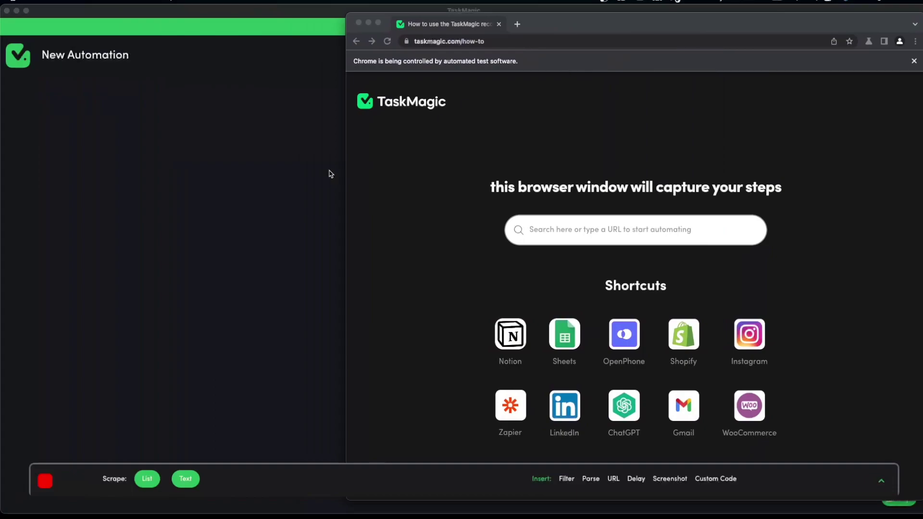
drag(347, 168, 522, 175)
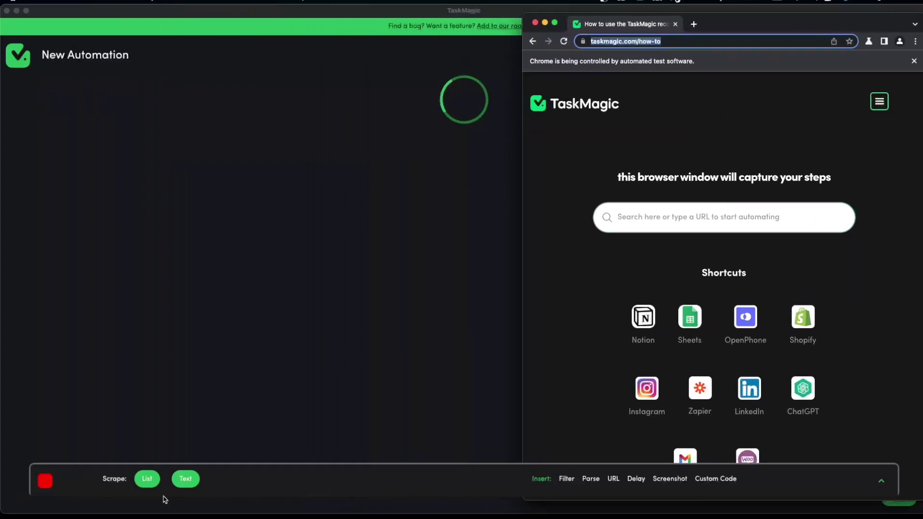
mouse_move(248, 481)
mouse_down()
mouse_move(272, 414)
mouse_move(220, 476)
mouse_move(241, 477)
mouse_up()
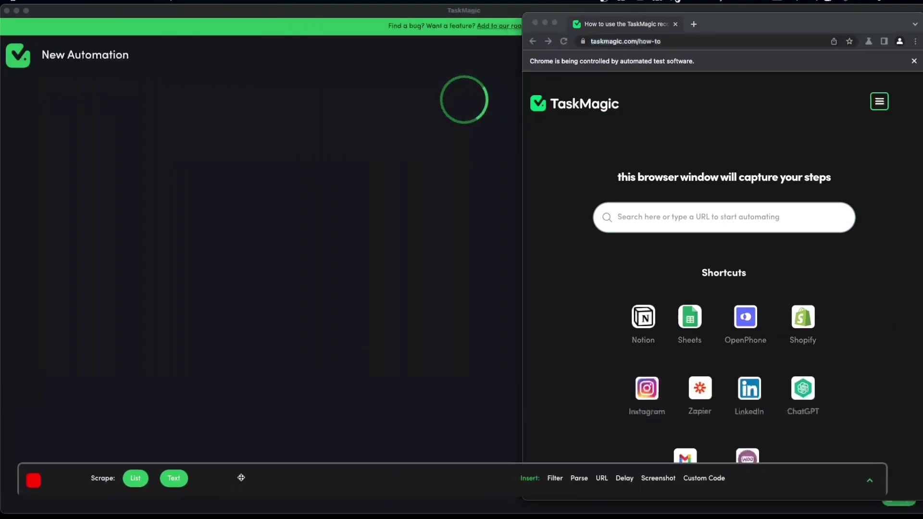
- Load twitch.tv in the capture browser
click(613, 43)
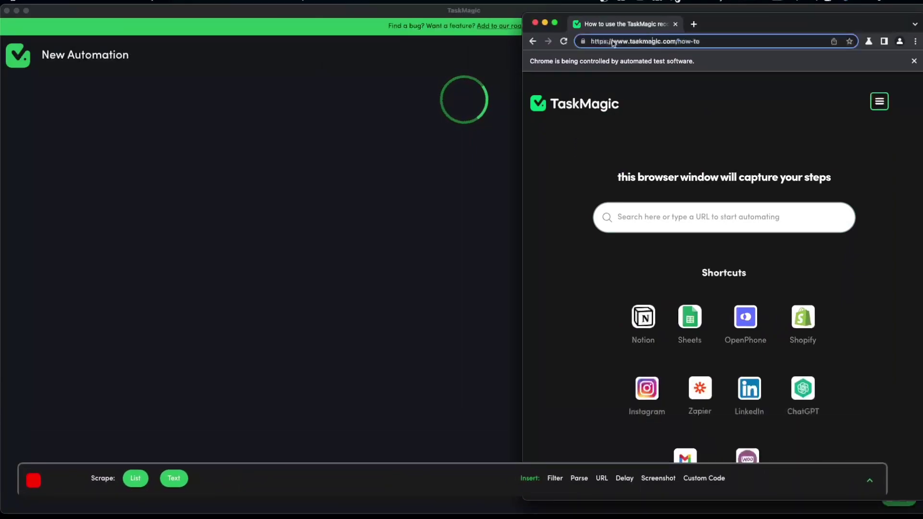
double_click(671, 42)
triple_click(670, 42)
text(t)
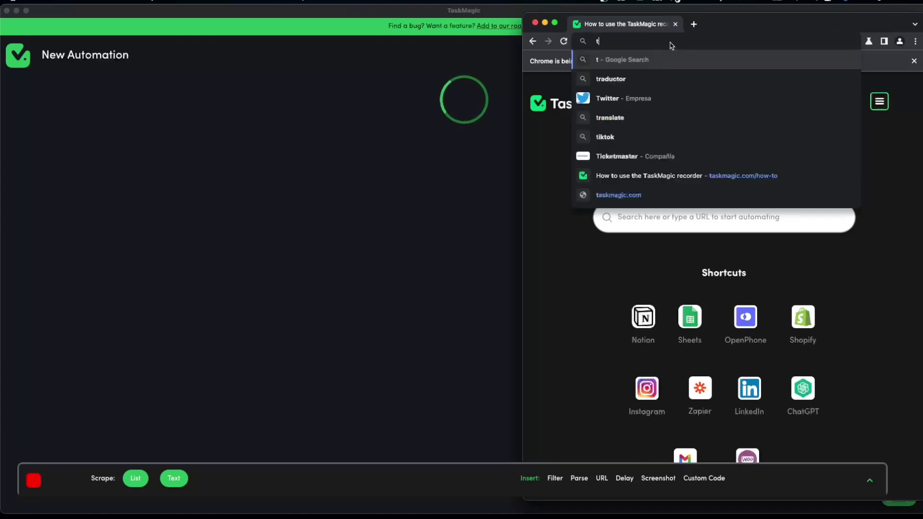
text(witch.tv)
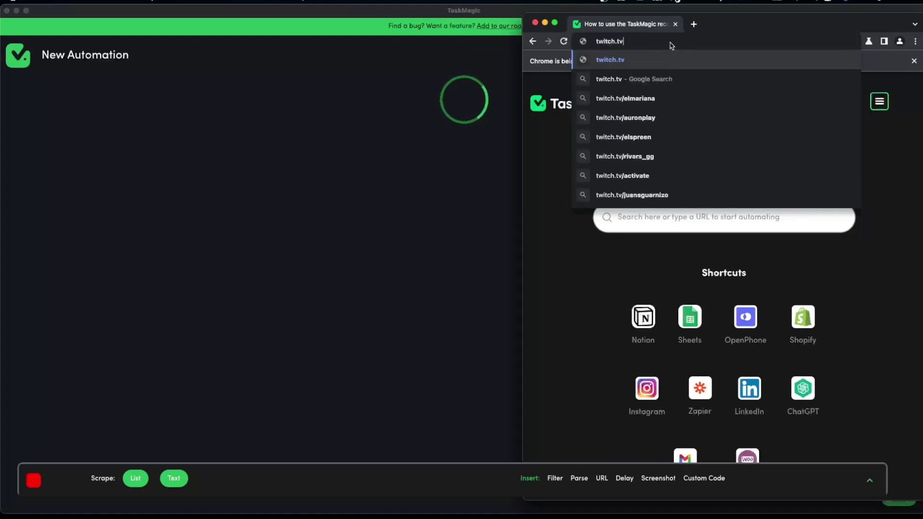
key(Return)
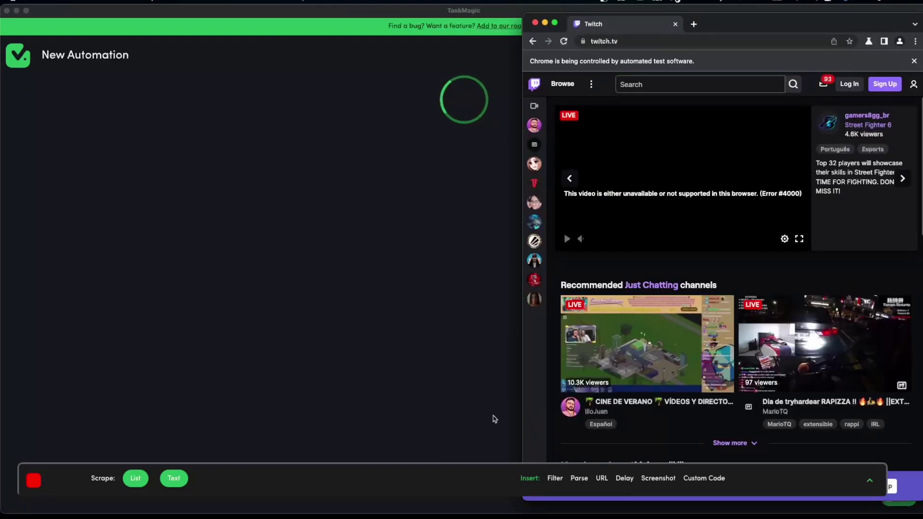
- Open the Categories directory from the Twitch home page so the visit is captured as a step
scroll(559, 314, down, 1)
scroll(559, 314, down, 8)
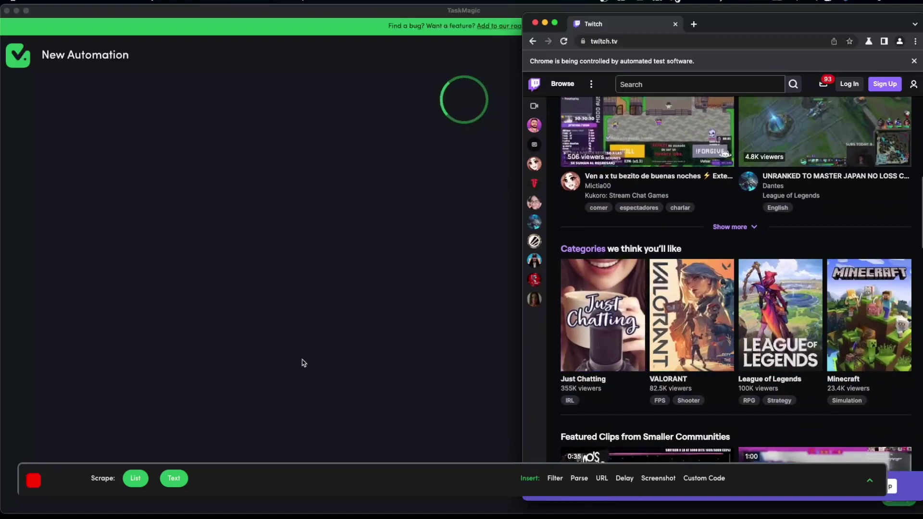
click(583, 249)
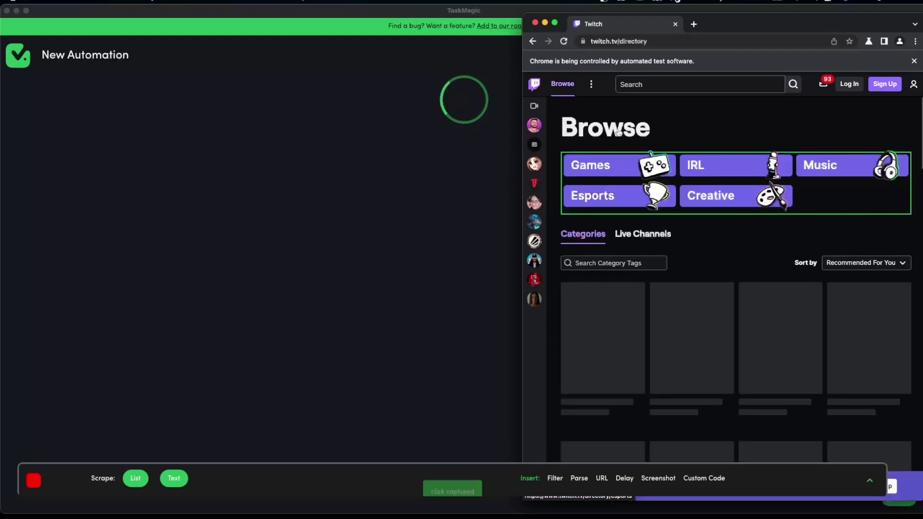
- Scrape the list of category names as text, using Just Chatting and VALORANT as the first two items
scroll(625, 265, down, 3)
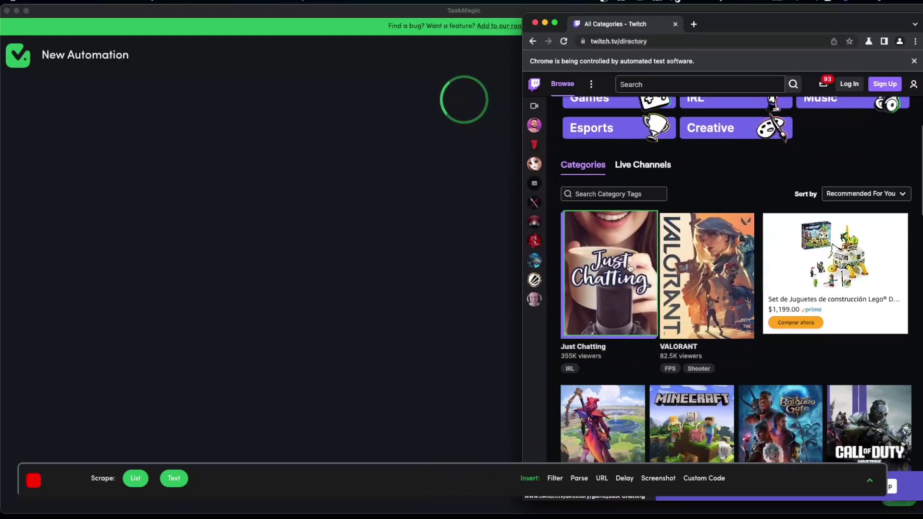
scroll(600, 254, down, 2)
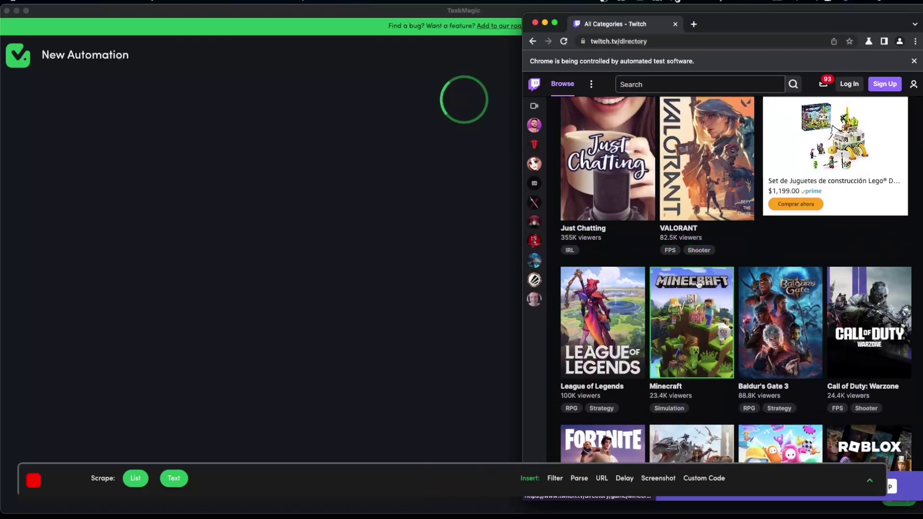
scroll(694, 275, down, 4)
scroll(693, 275, down, 4)
scroll(694, 275, up, 7)
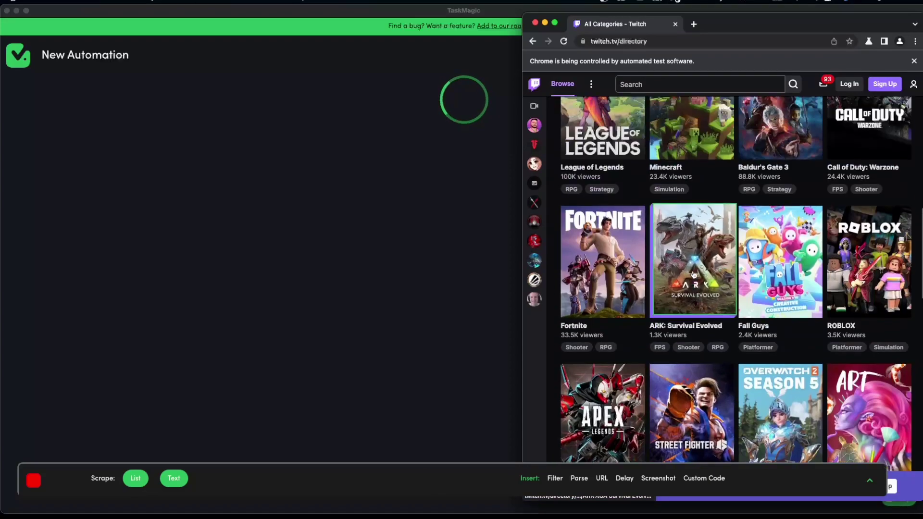
scroll(694, 275, up, 3)
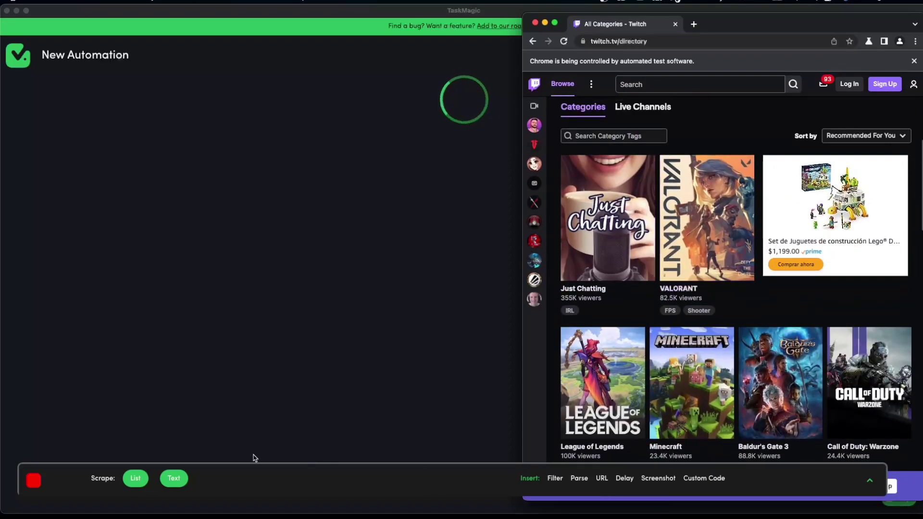
click(135, 479)
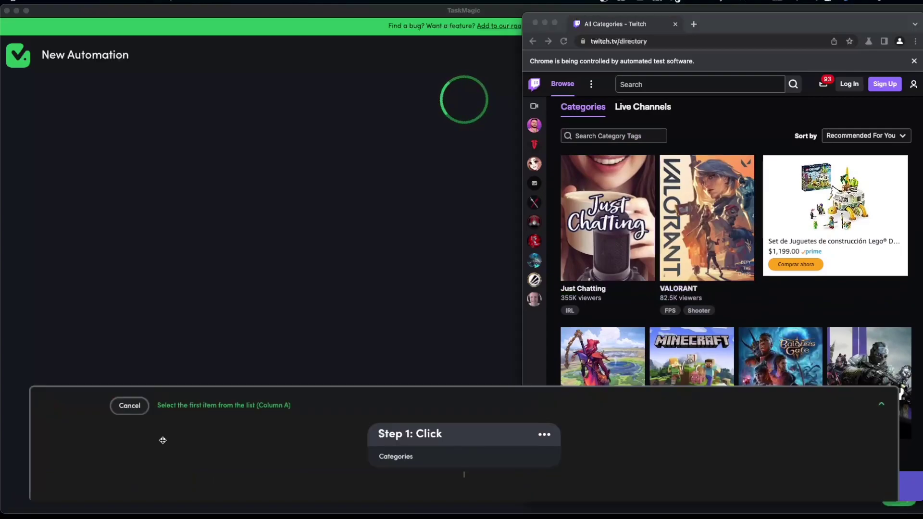
click(586, 289)
click(692, 290)
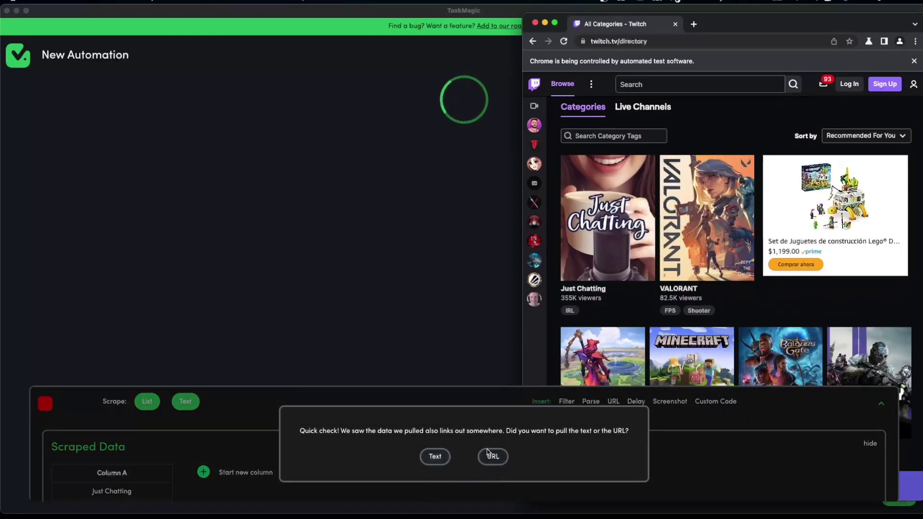
click(435, 457)
- Scrape a second list from the Just Chatting and VALORANT titles, pulling the category URLs
click(146, 411)
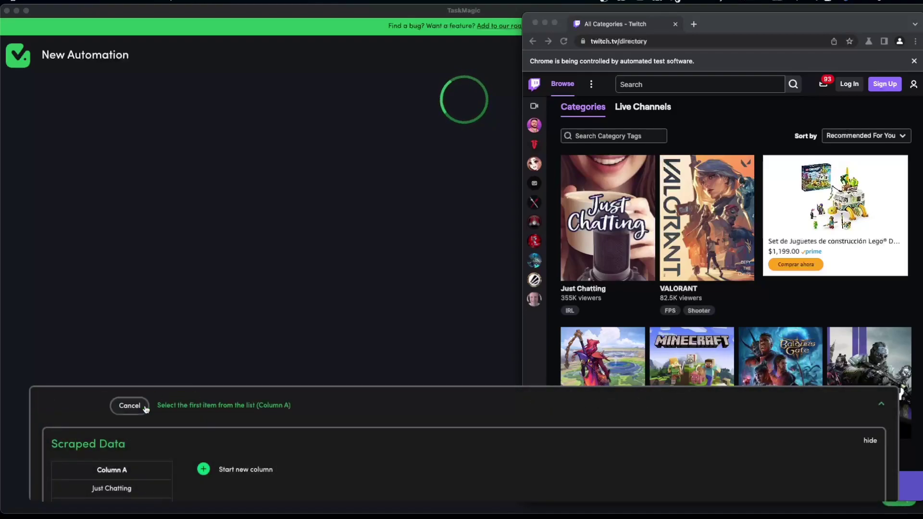
click(587, 291)
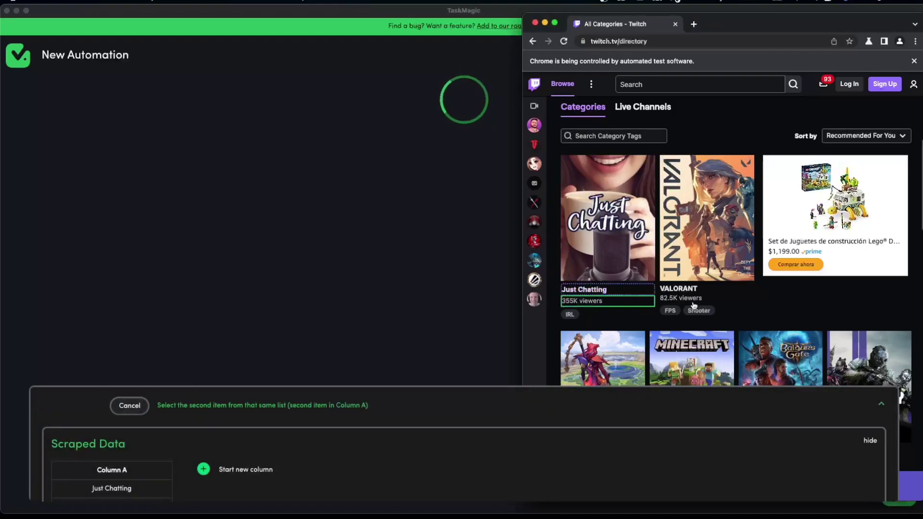
click(676, 291)
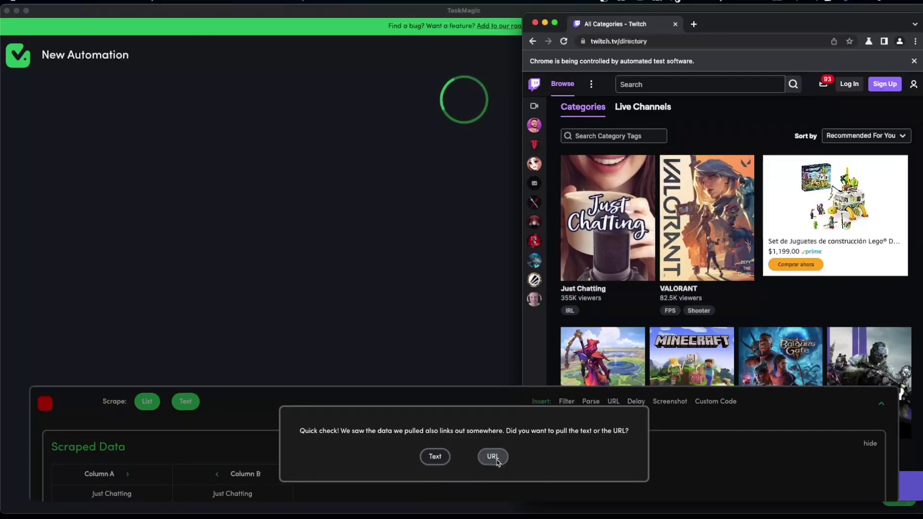
click(496, 461)
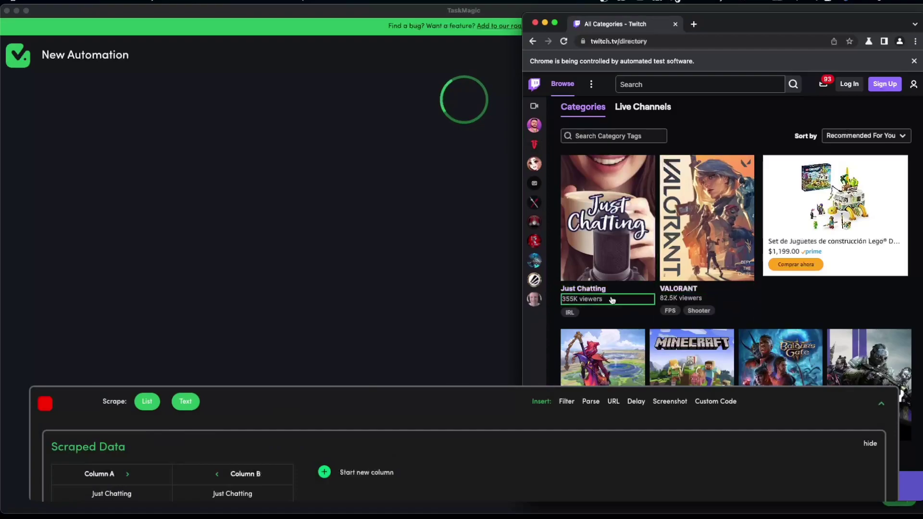
- Scrape a third list with the category viewer counts as text, using the Just Chatting and VALORANT counts as the first two items
scroll(614, 330, down, 3)
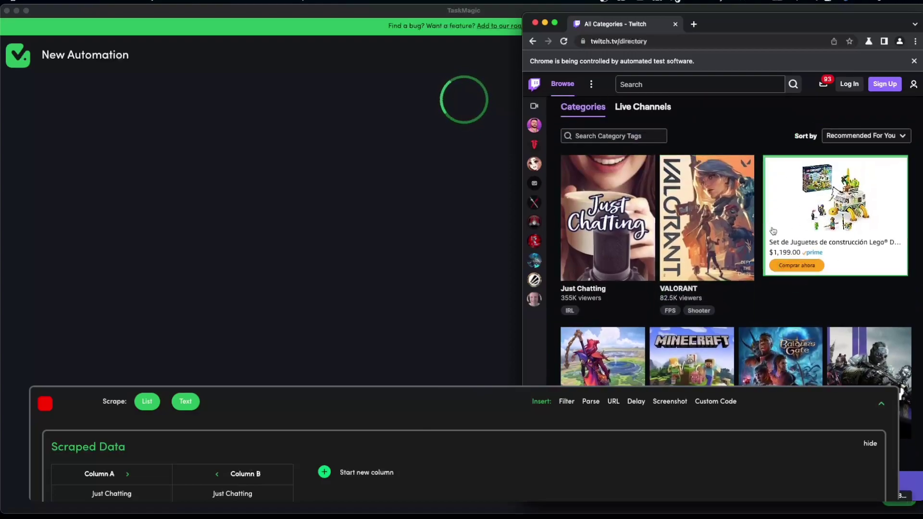
scroll(773, 231, down, 2)
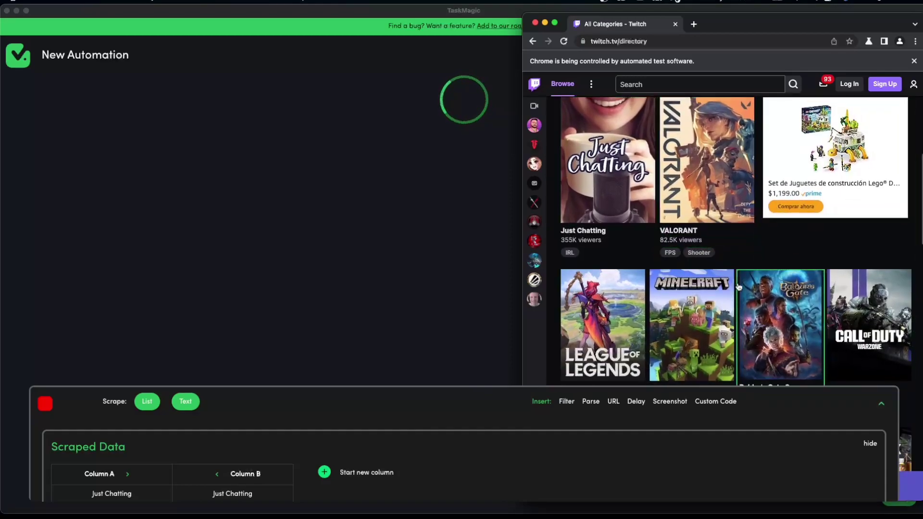
scroll(801, 159, up, 2)
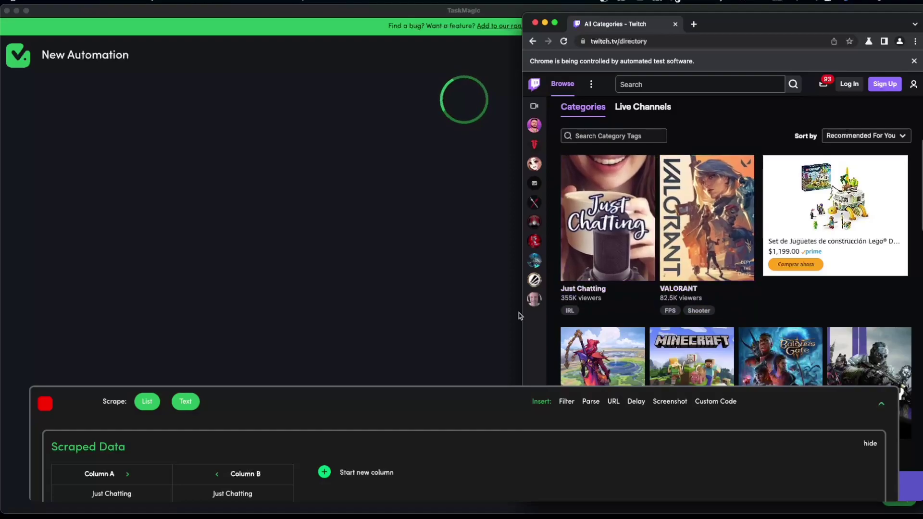
click(149, 402)
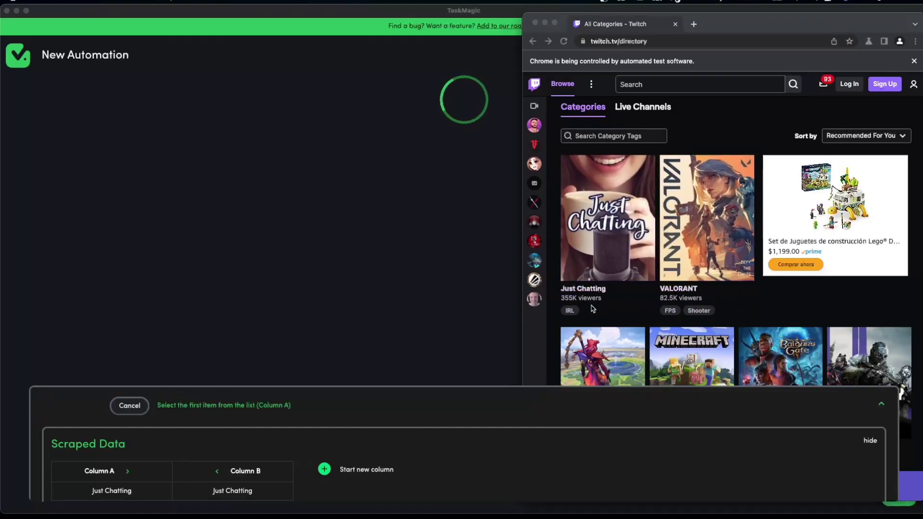
click(593, 301)
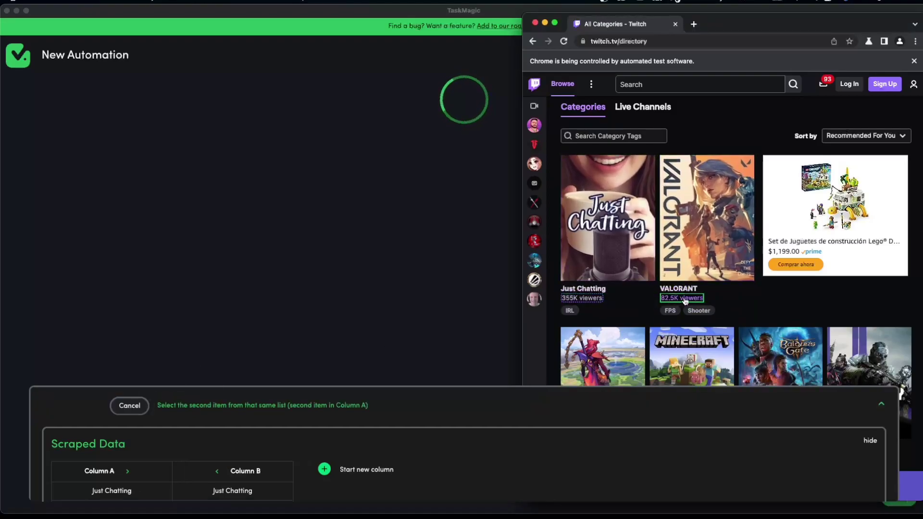
click(683, 299)
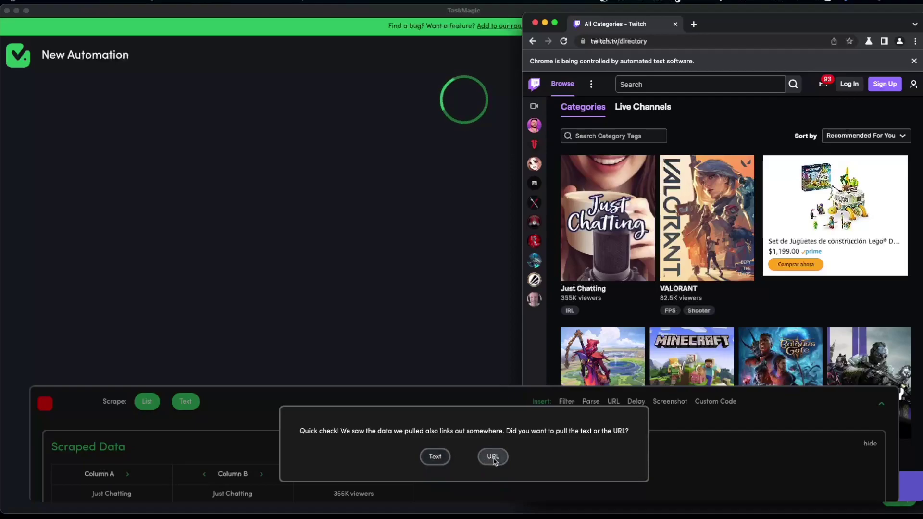
click(436, 460)
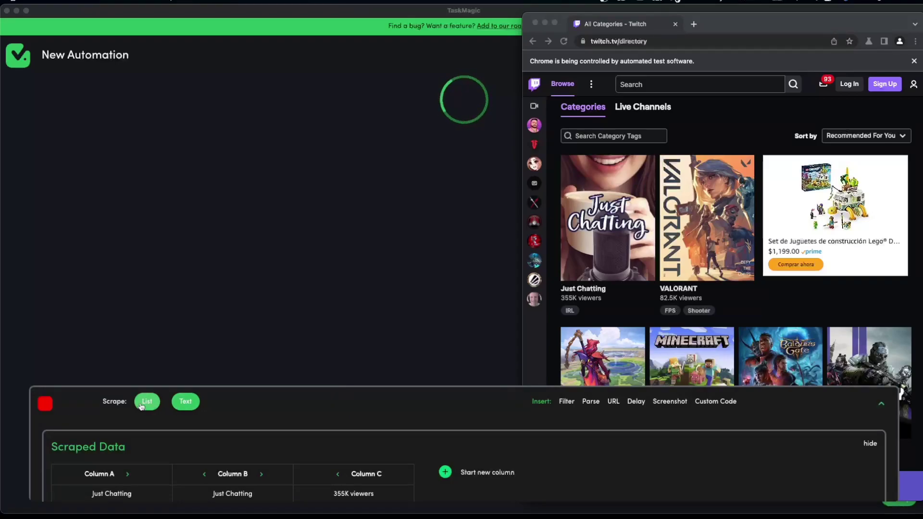
- Try to scrape a list using the Just Chatting title and VALORANT's viewer count as its first two items
click(146, 402)
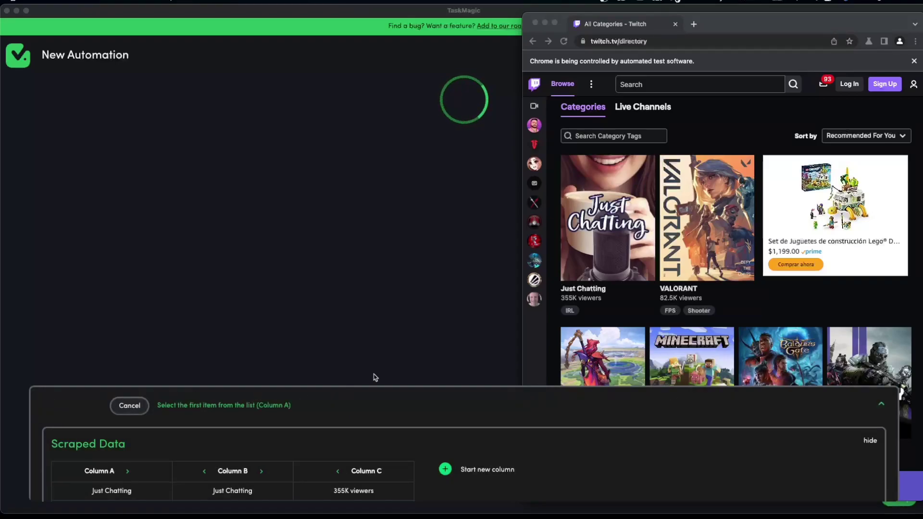
click(602, 291)
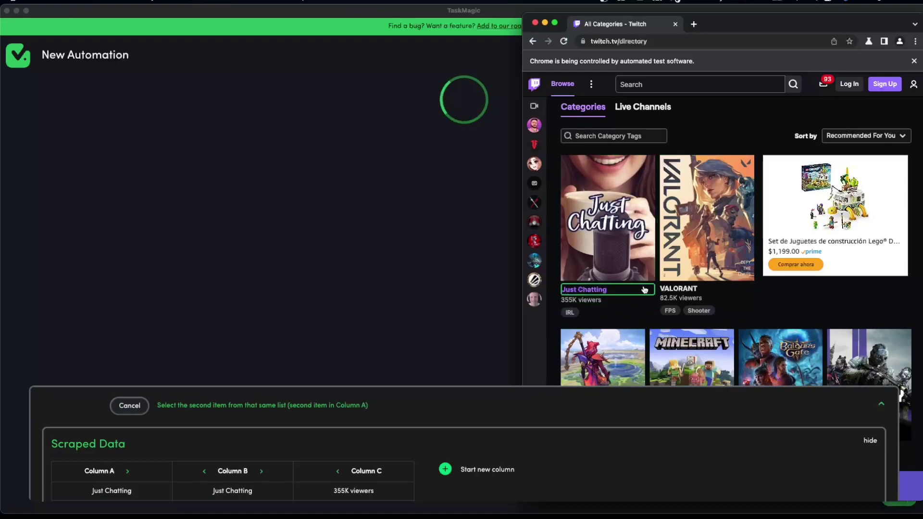
click(686, 299)
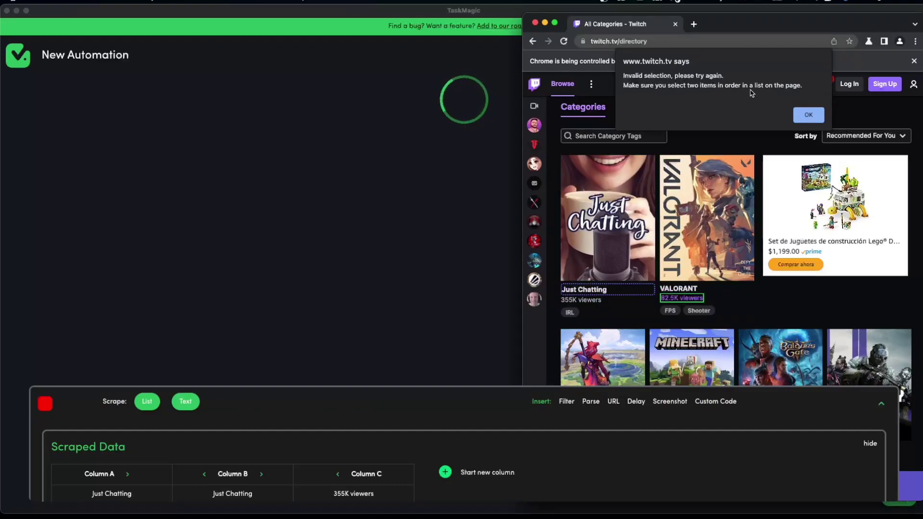
click(820, 119)
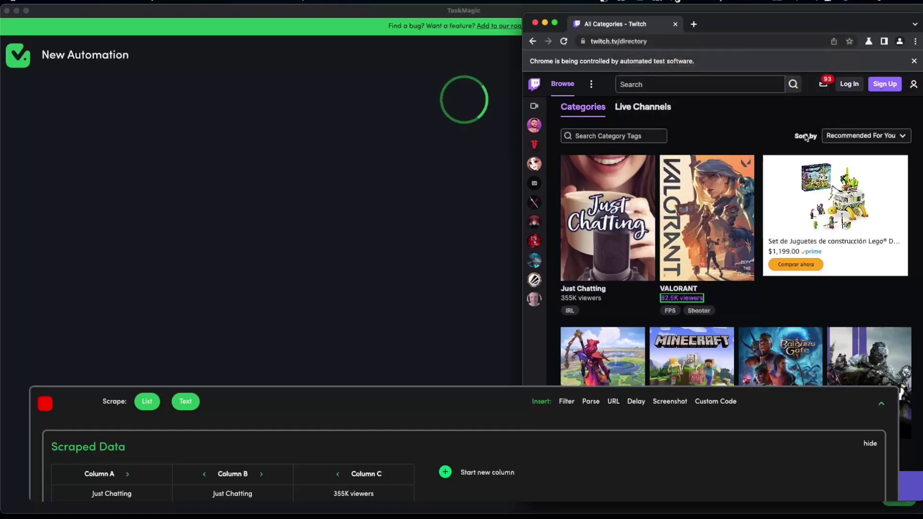
- Open the Just Chatting category and switch it to its Videos page so both visits are captured as steps
click(572, 294)
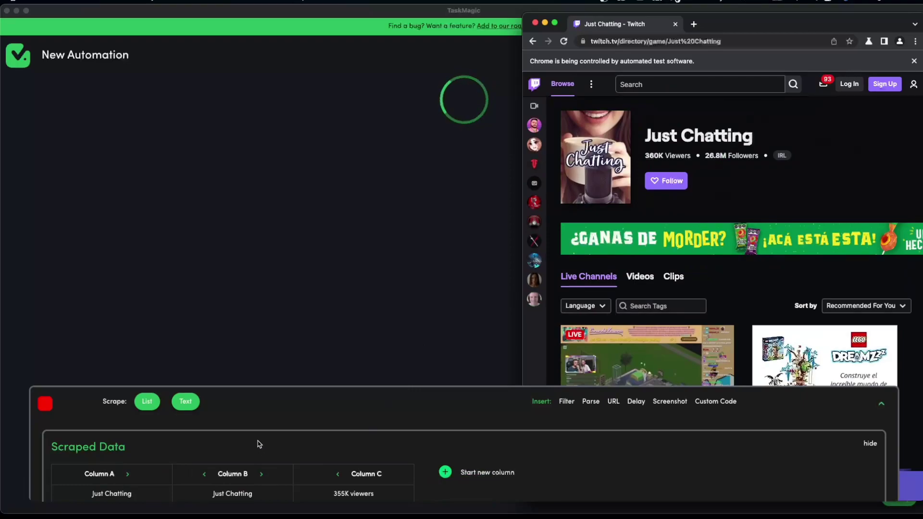
scroll(621, 208, down, 5)
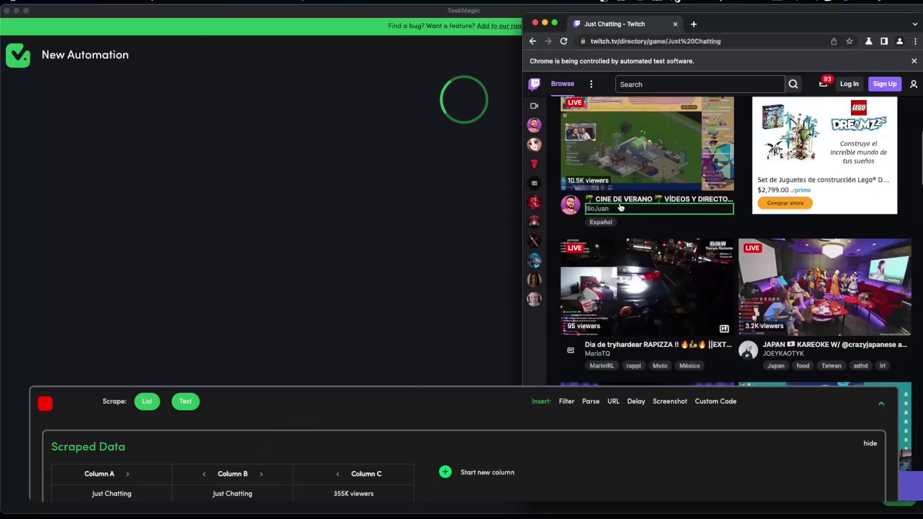
scroll(621, 208, up, 1)
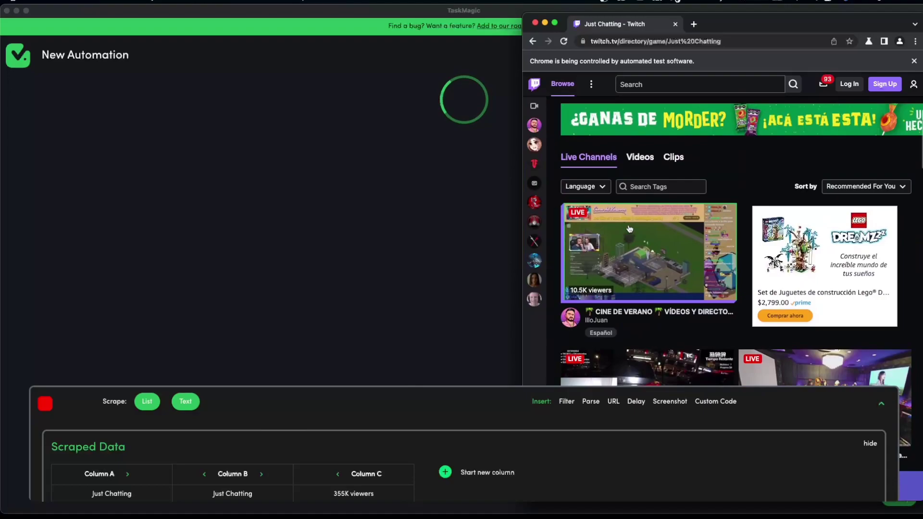
scroll(629, 229, up, 1)
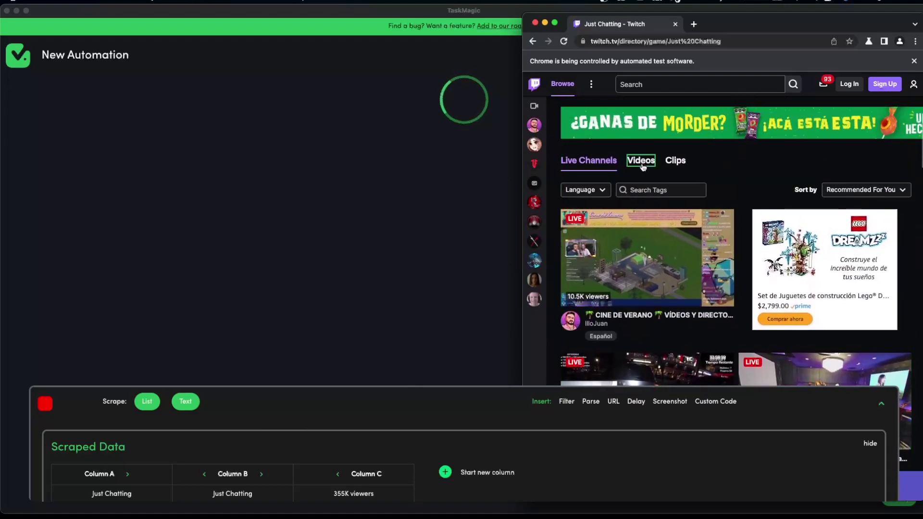
click(639, 171)
- Scrape the list of video titles as text, using 24 HORAS EN EL OBELISCO and CINE DE VERANO as the first two items
scroll(707, 220, down, 2)
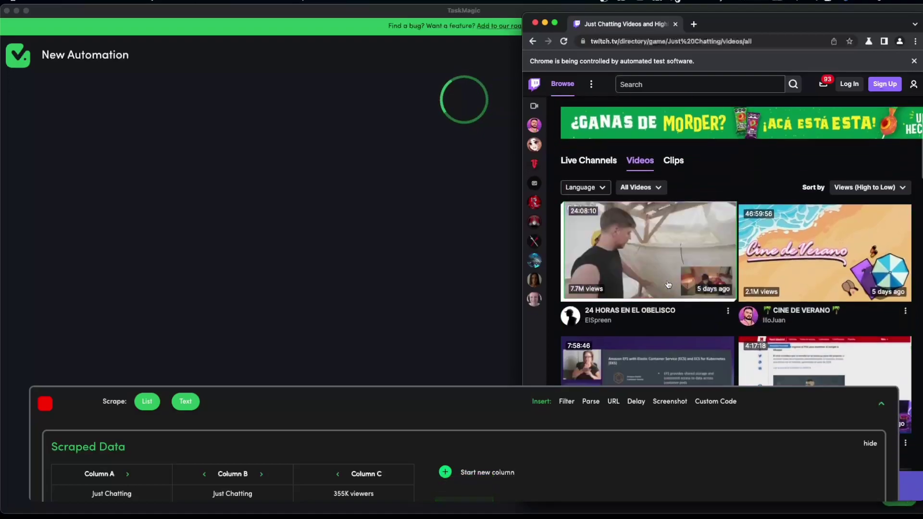
scroll(634, 192, down, 3)
scroll(634, 192, up, 2)
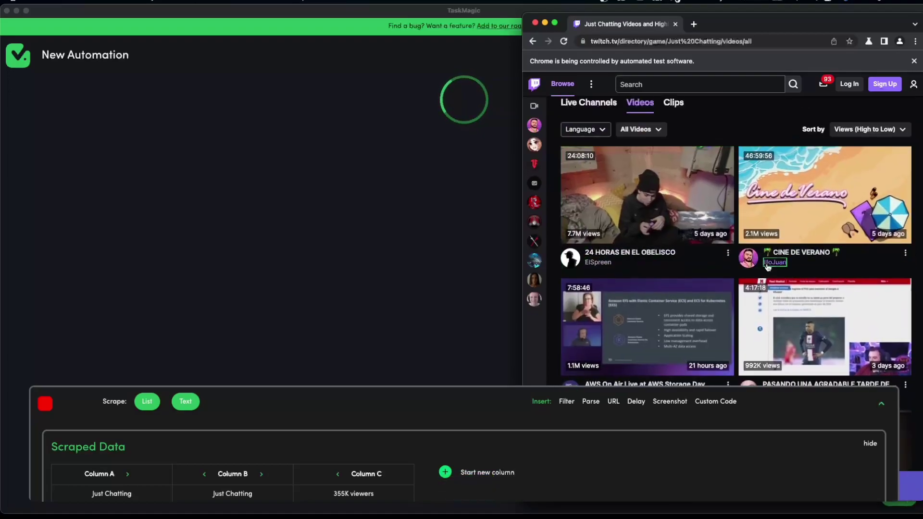
click(147, 401)
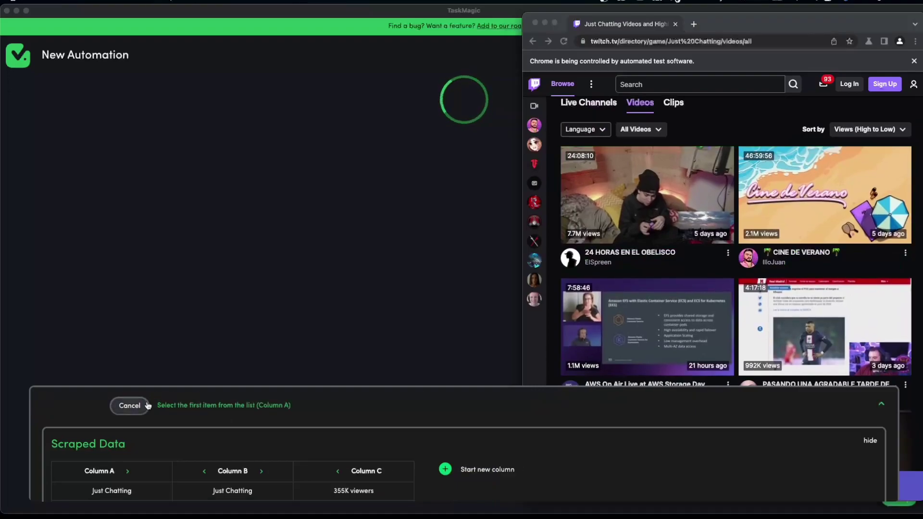
click(653, 256)
click(828, 255)
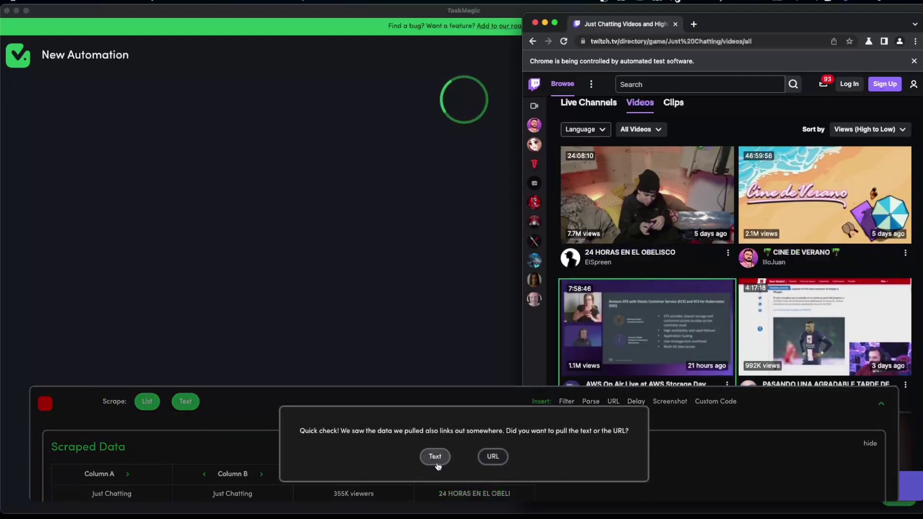
click(446, 460)
- Scrape the video titles again from 24 HORAS EN EL OBELISCO and CINE DE VERANO, pulling the video URLs
click(146, 402)
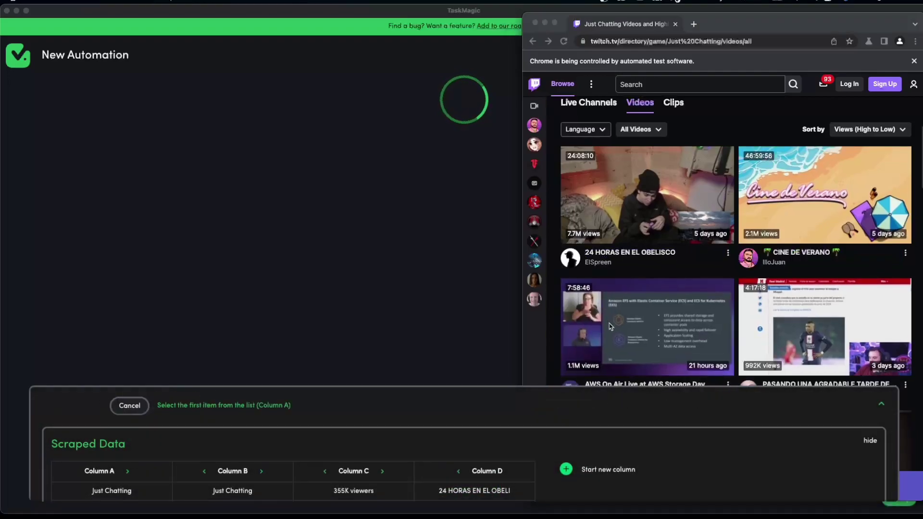
click(639, 258)
click(804, 255)
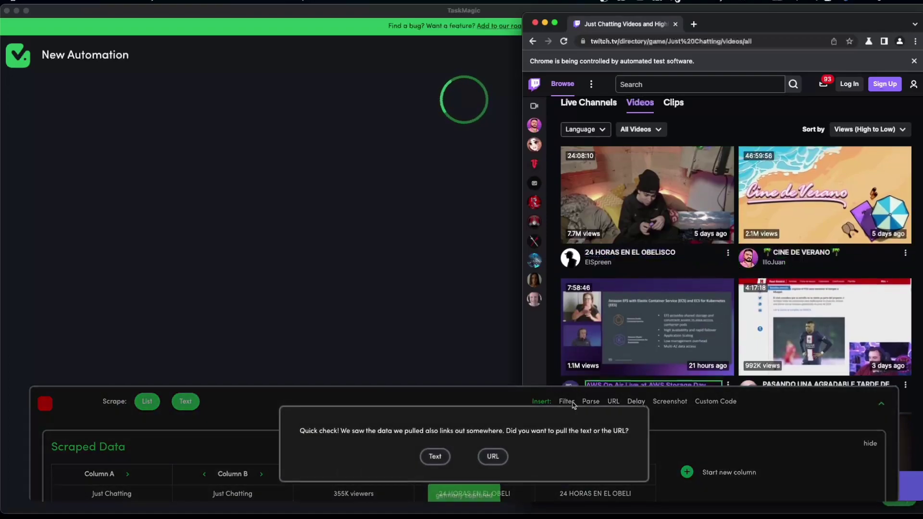
click(436, 456)
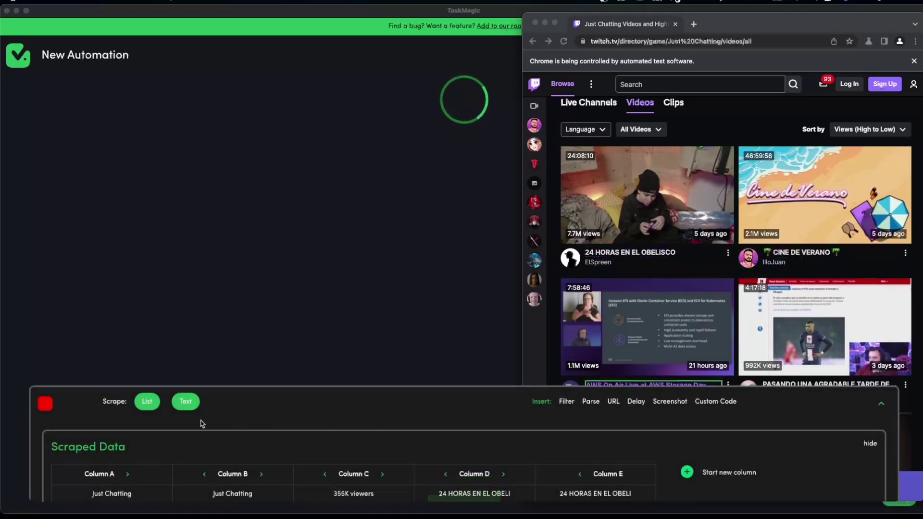
- Scrape the list of channel names as text, using the channels under the first two videos as the first two items
click(147, 401)
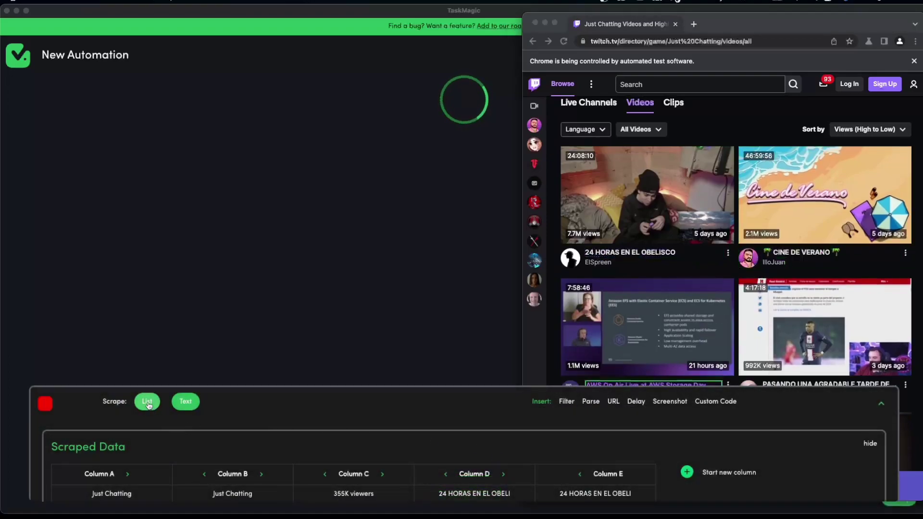
click(598, 262)
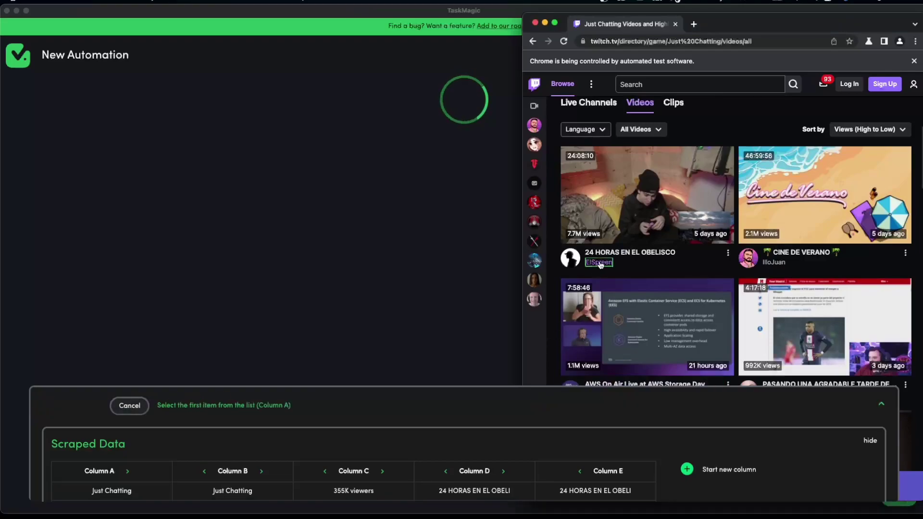
click(789, 264)
click(423, 455)
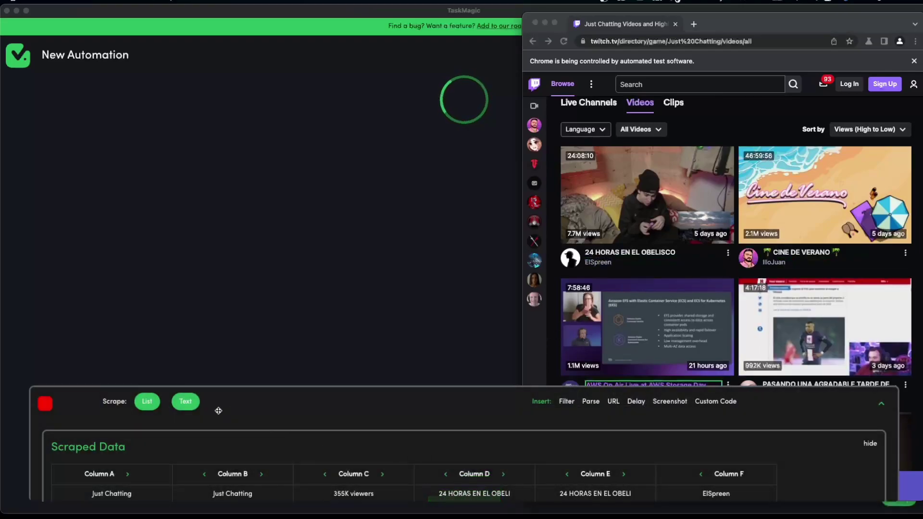
- Scrape a second list from the channel names under the first two videos, pulling the channel URLs
click(147, 402)
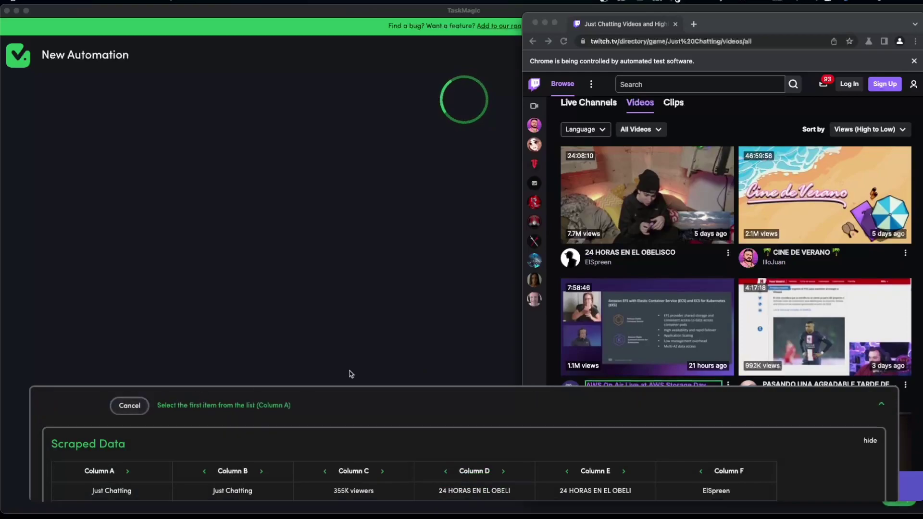
click(599, 262)
click(776, 264)
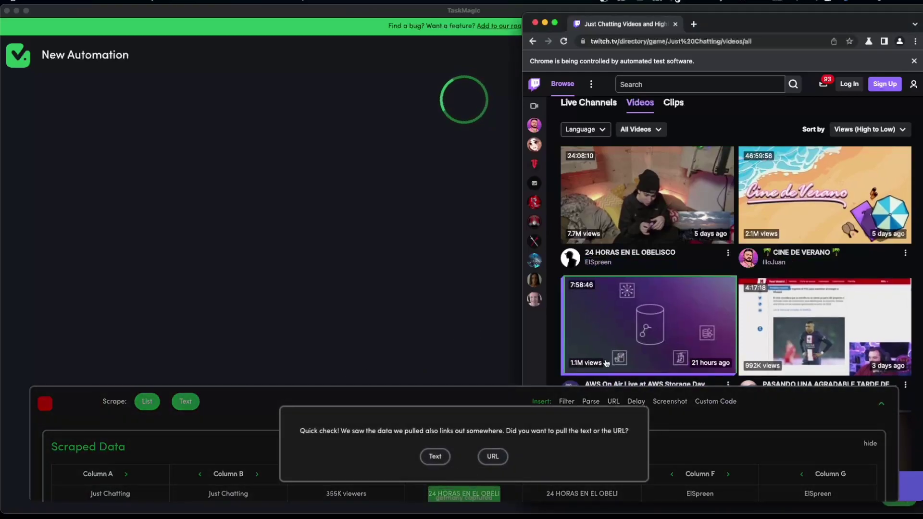
click(491, 454)
- Enlarge the recorder panel upward to examine the whole scraped data table and highlight the note about the displayed row limit
scroll(673, 337, up, 5)
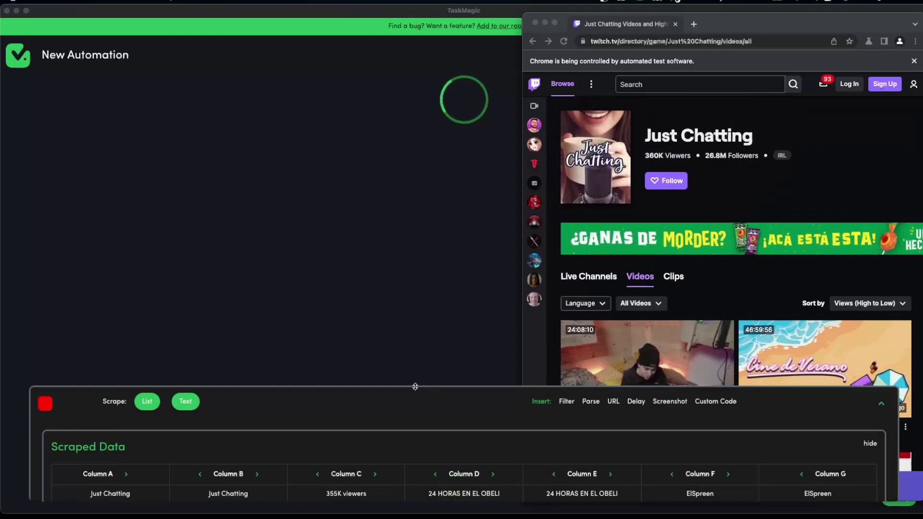
drag(415, 390, 402, 51)
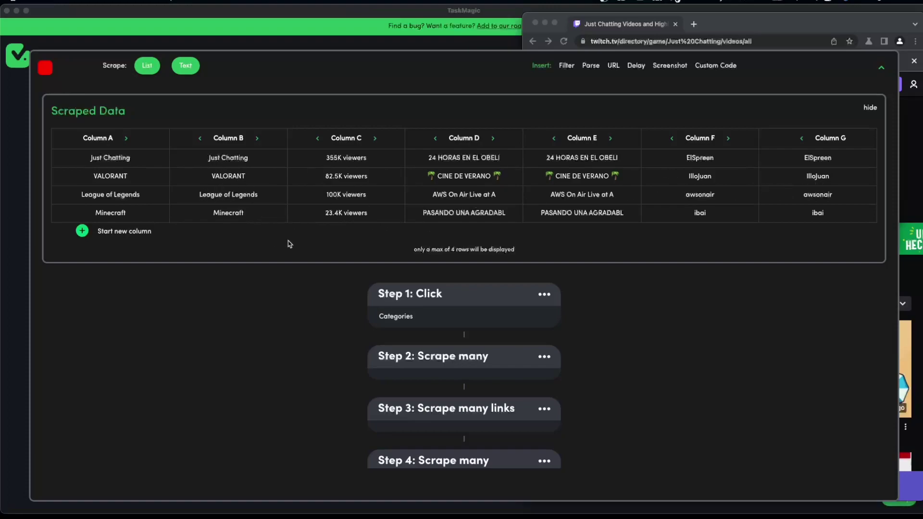
triple_click(503, 246)
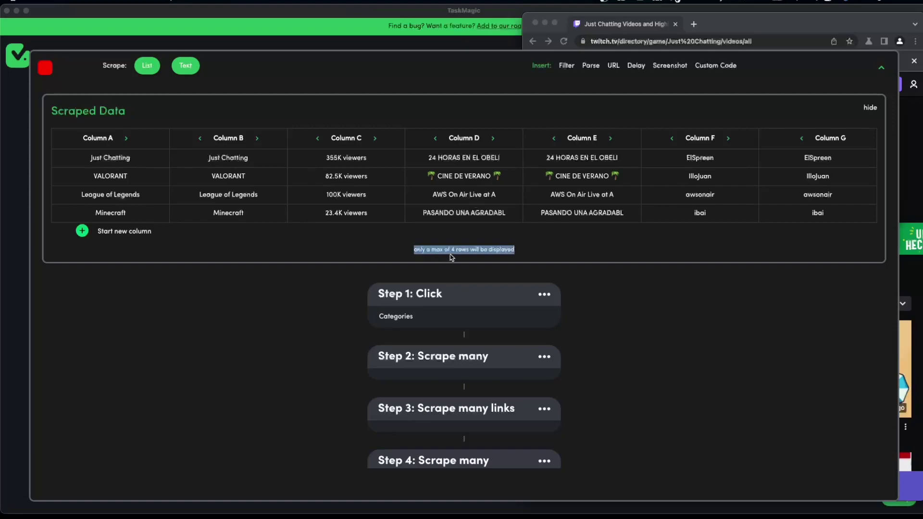
click(354, 245)
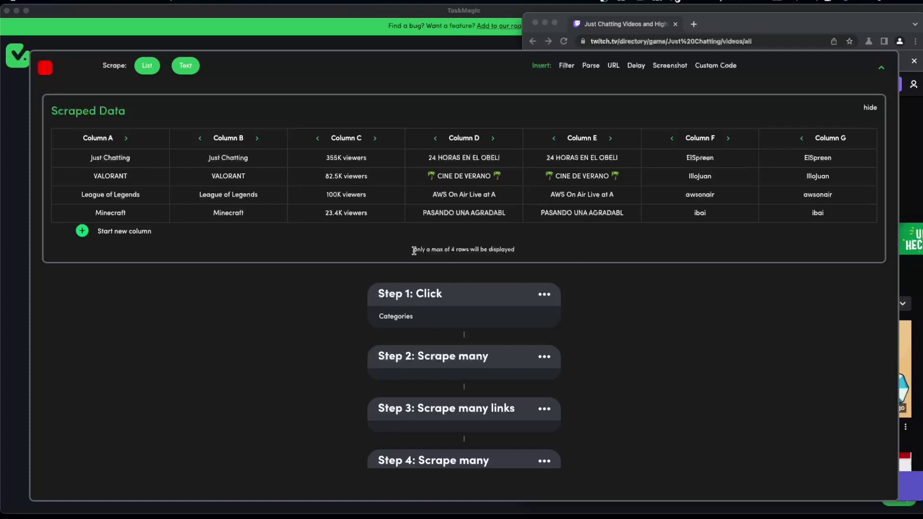
drag(414, 251, 526, 254)
click(525, 253)
- Look through the recorded automation steps from first to last, and open the options of the Categories click step
scroll(539, 313, down, 8)
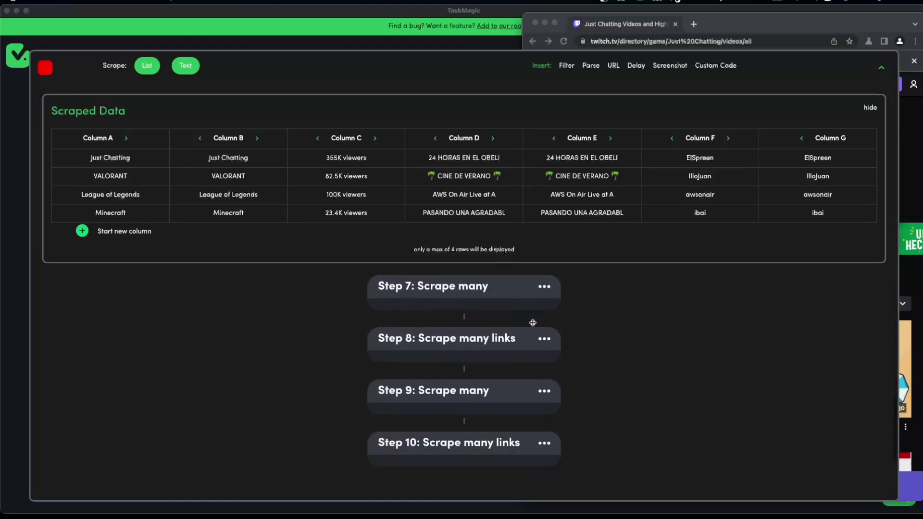
scroll(517, 347, up, 4)
scroll(509, 368, up, 5)
scroll(503, 359, down, 7)
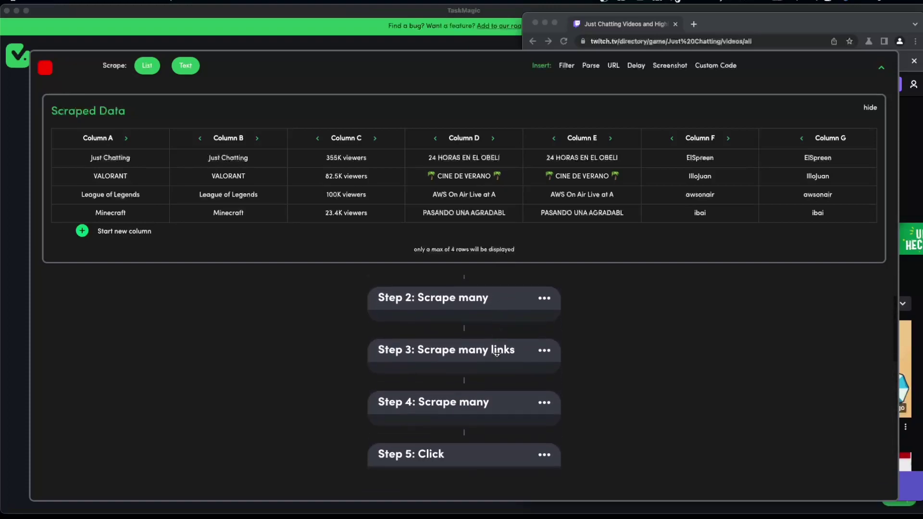
scroll(495, 352, up, 1)
scroll(496, 352, up, 6)
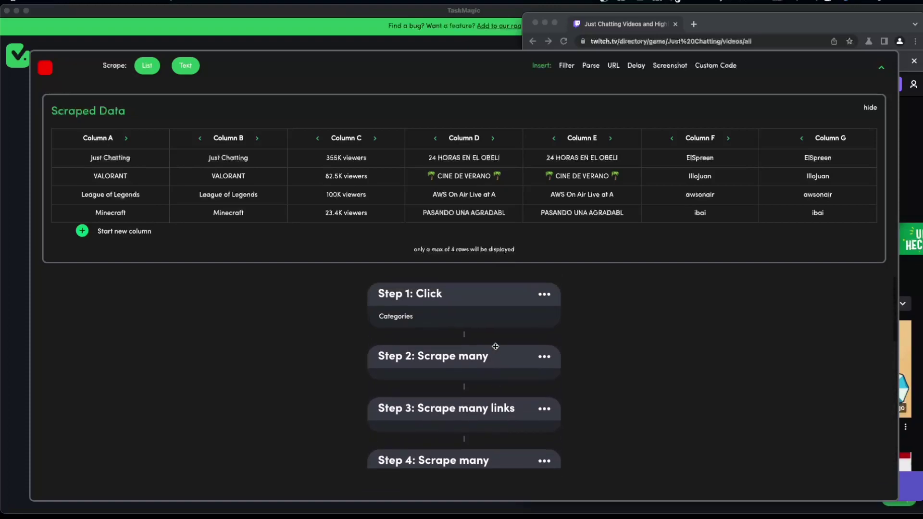
click(539, 296)
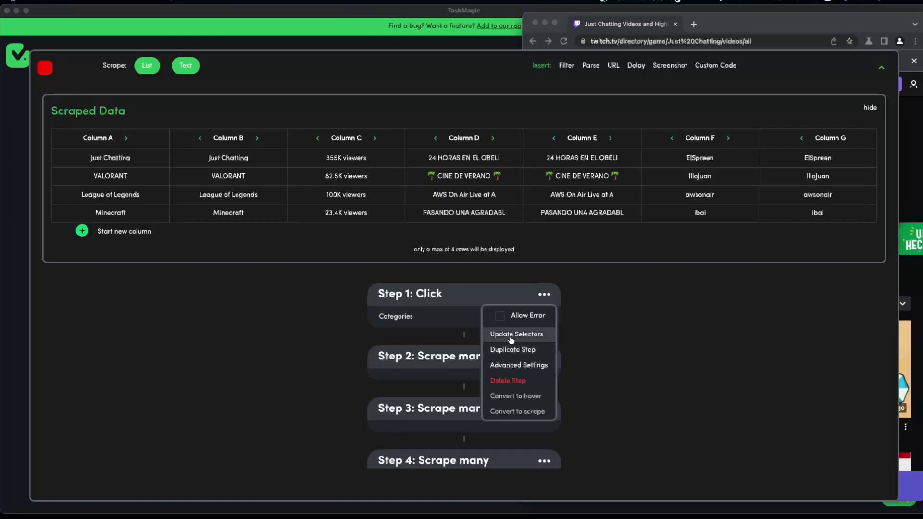
click(665, 340)
click(544, 295)
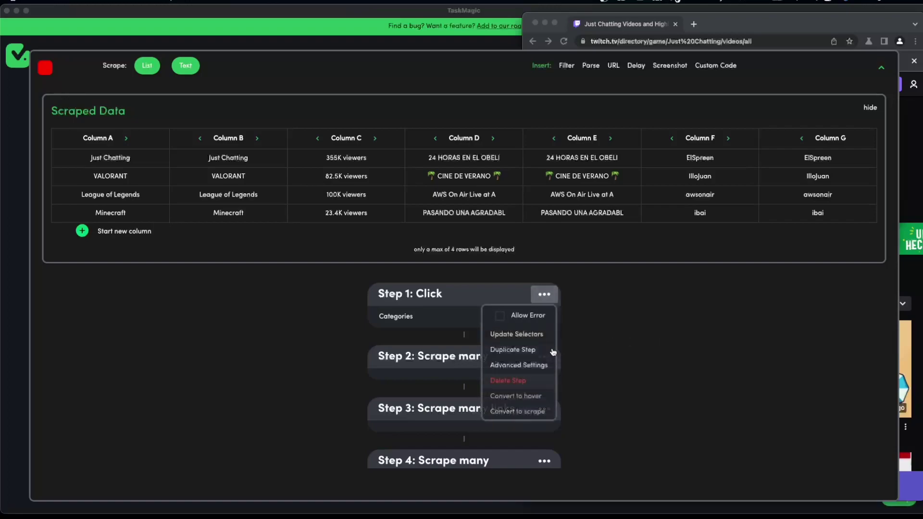
click(599, 327)
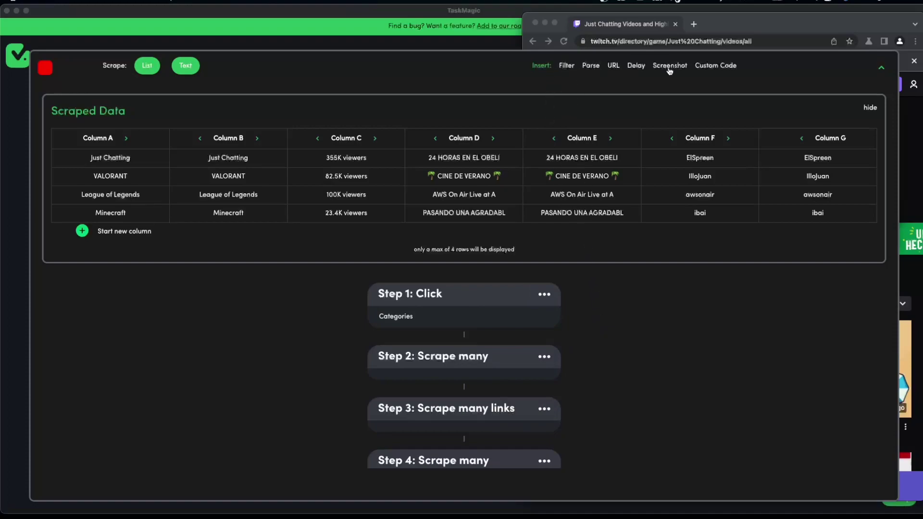
- Insert a screenshot step at the end of the automation, and enlarge the recorder panel to check it in the step list
scroll(548, 366, down, 7)
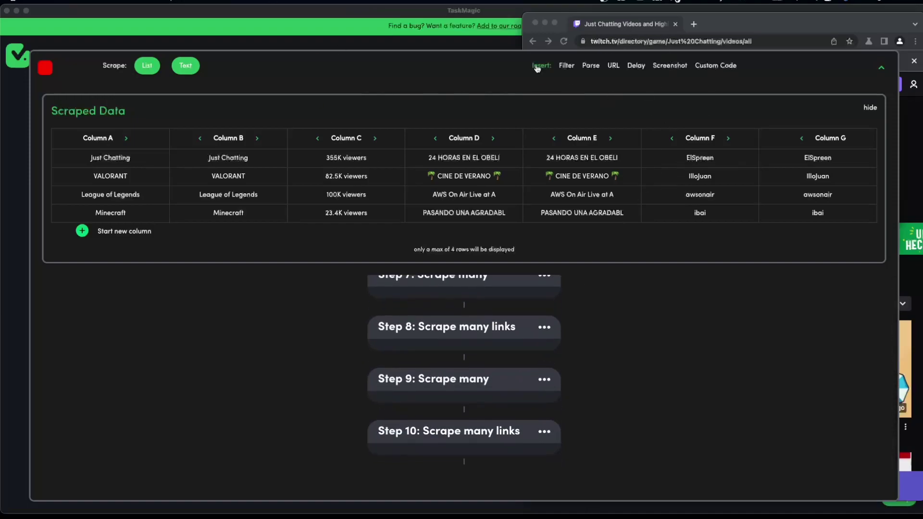
click(672, 67)
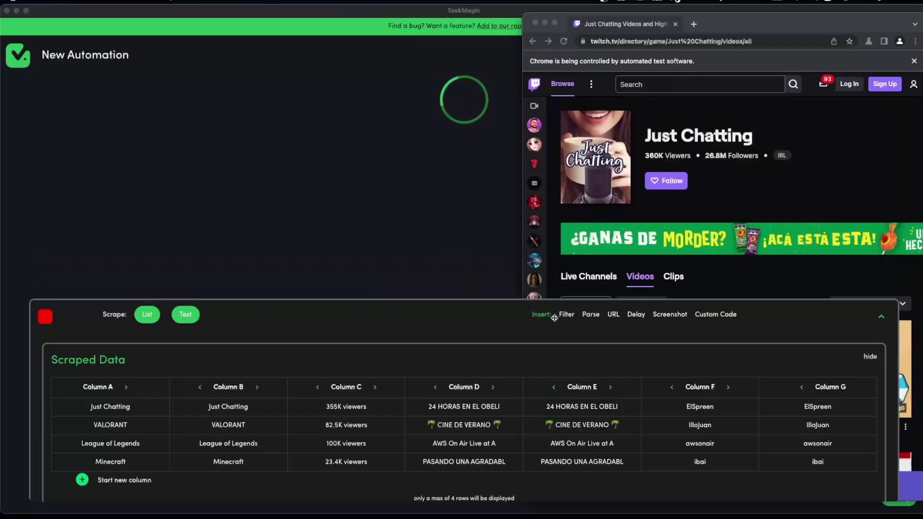
drag(501, 304, 503, 101)
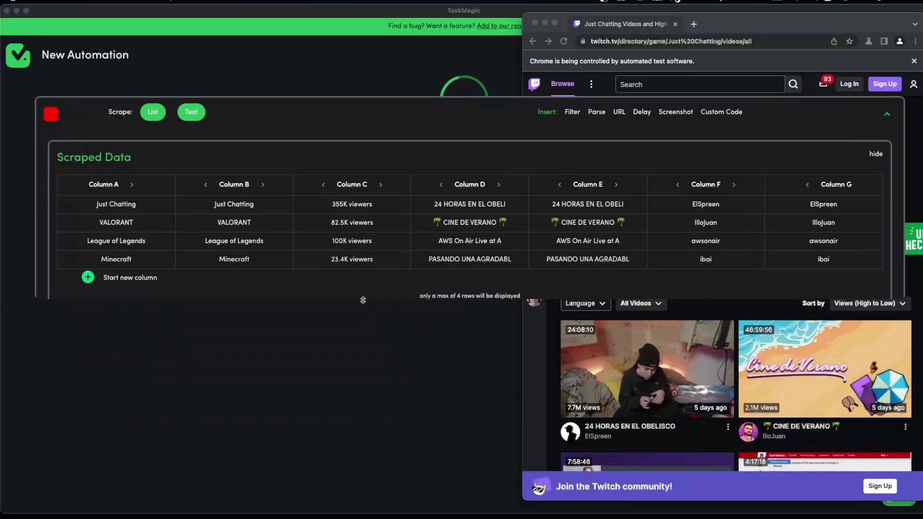
drag(363, 300, 493, 445)
scroll(466, 457, down, 3)
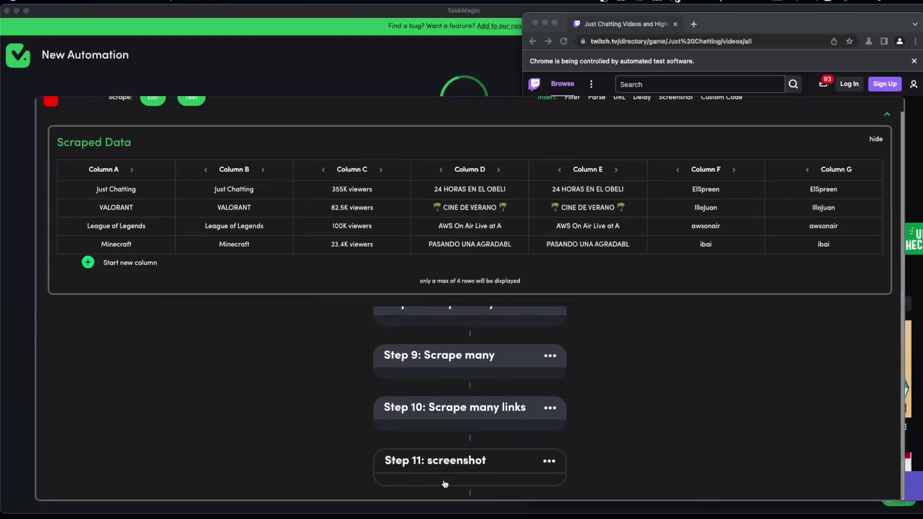
scroll(581, 231, up, 1)
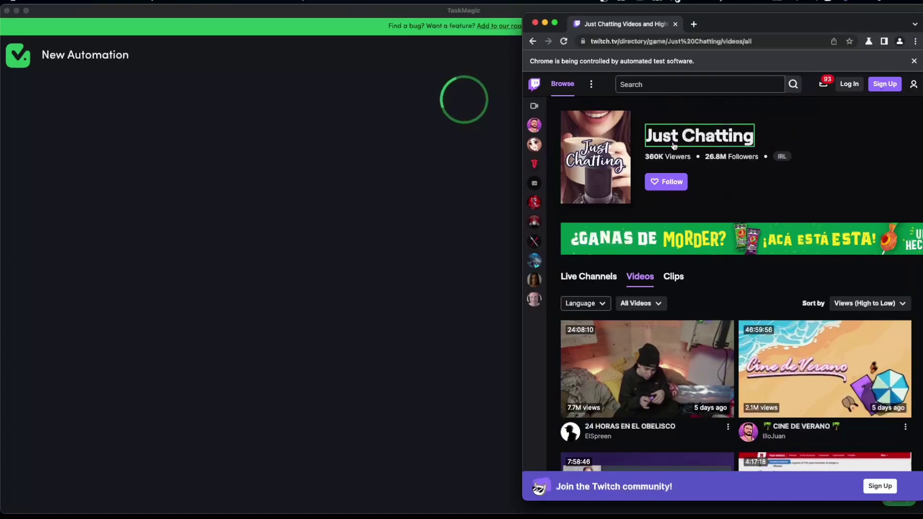
- Scrape the Just Chatting page heading as a single text item and move the recorder panel lower on the screen
click(687, 170)
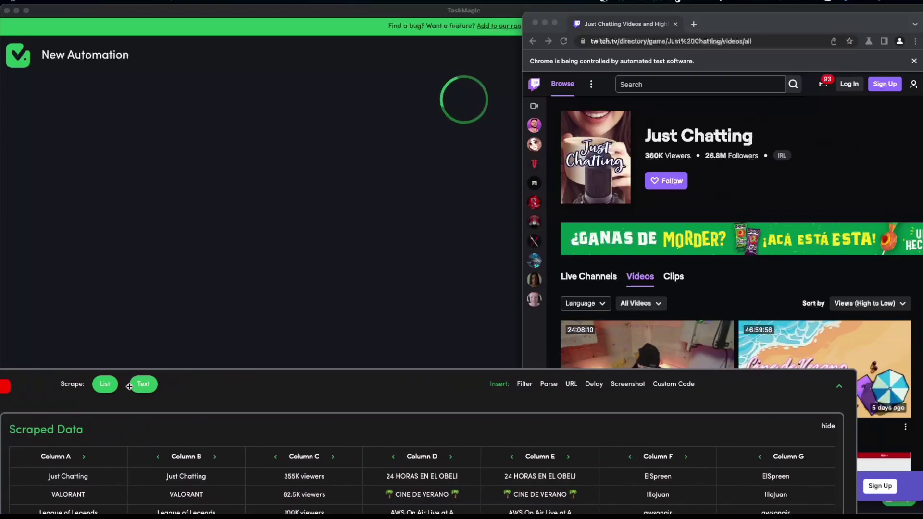
click(143, 384)
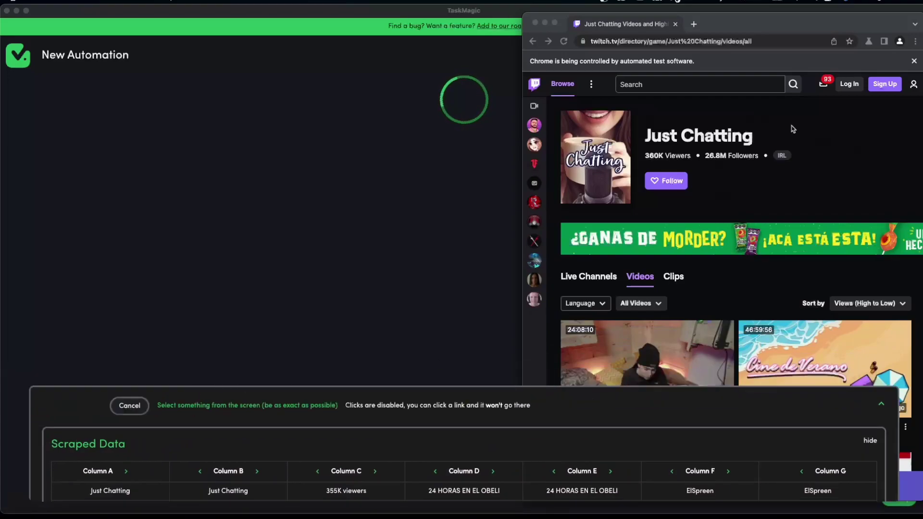
click(719, 135)
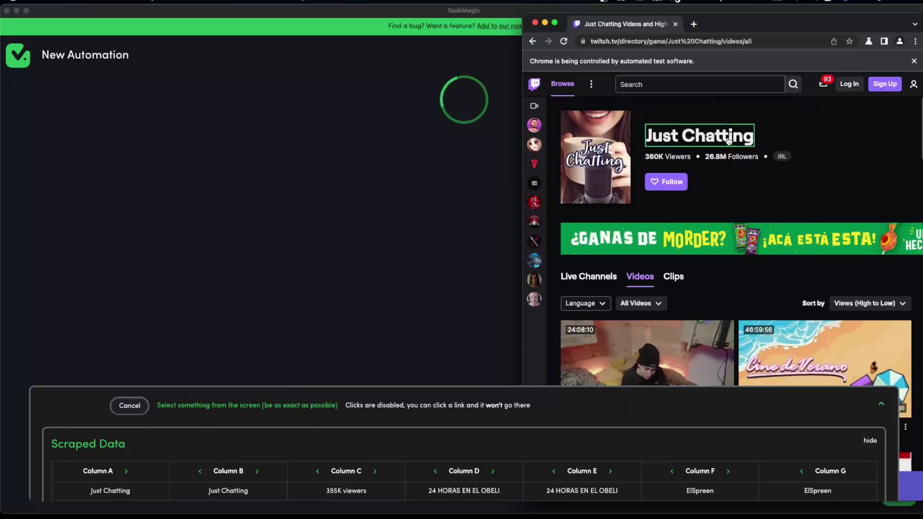
click(698, 136)
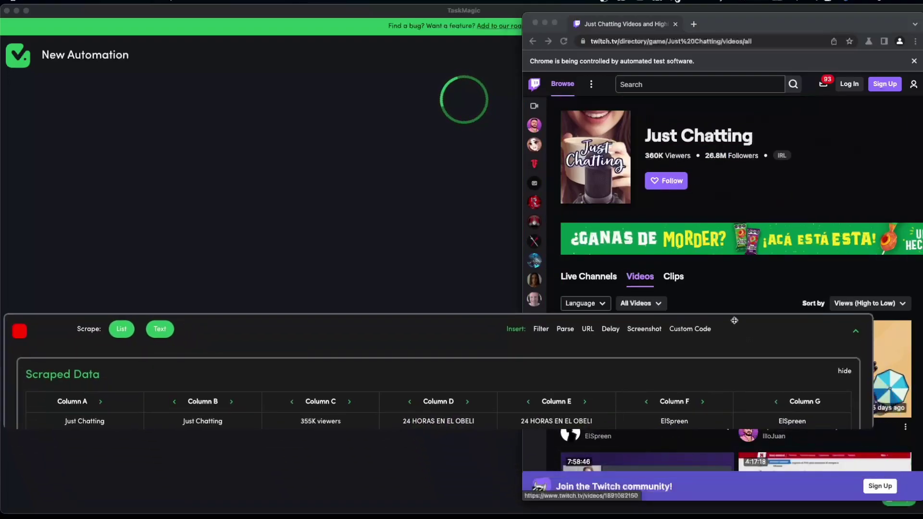
drag(736, 323, 753, 362)
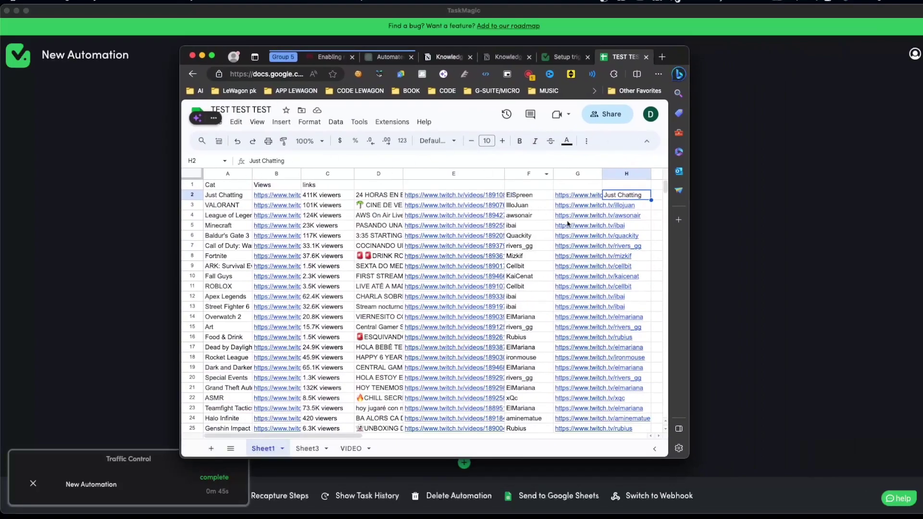
- In the TEST TEST TEST Google Sheet, examine the scraped columns A to G down to the last row and the single text in H2
click(225, 197)
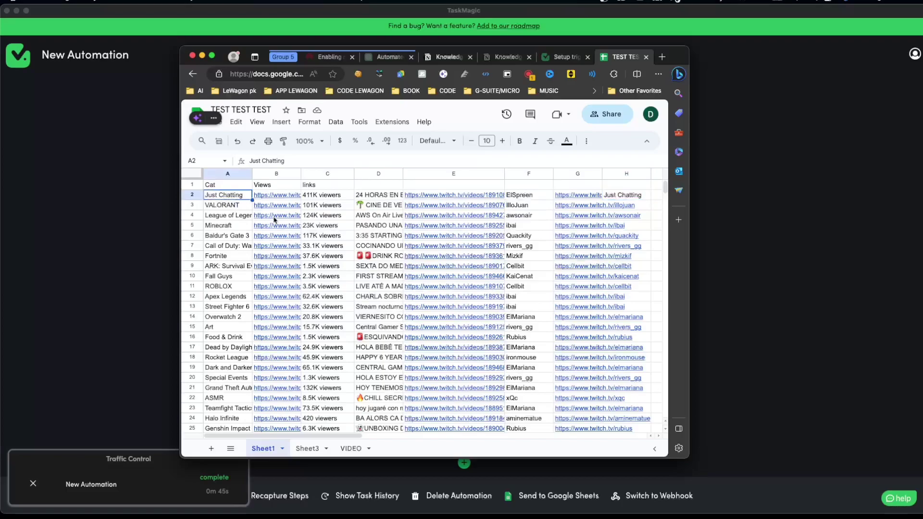
shift+click(568, 217)
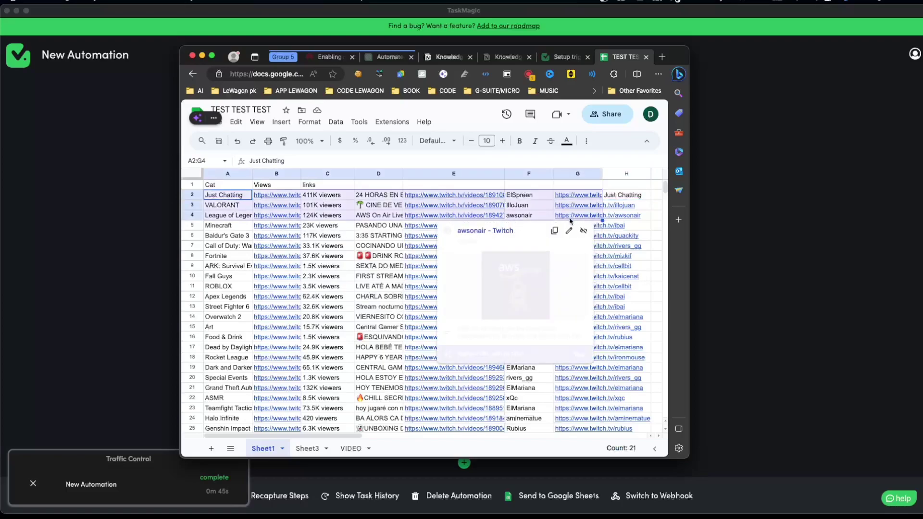
click(224, 226)
scroll(322, 230, down, 5)
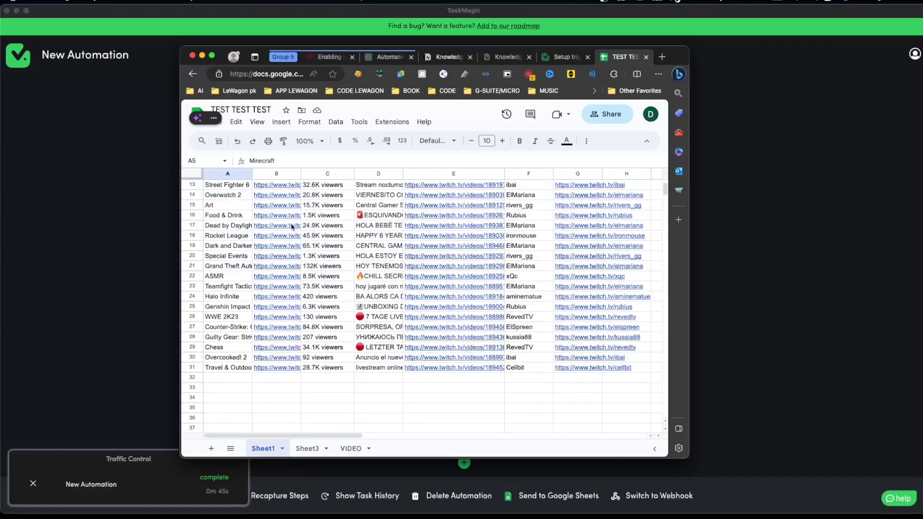
scroll(470, 235, up, 5)
click(638, 197)
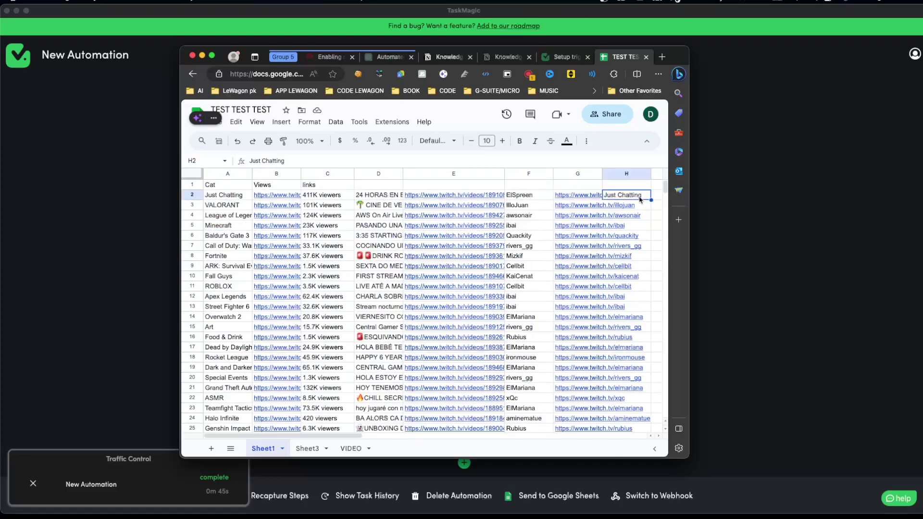